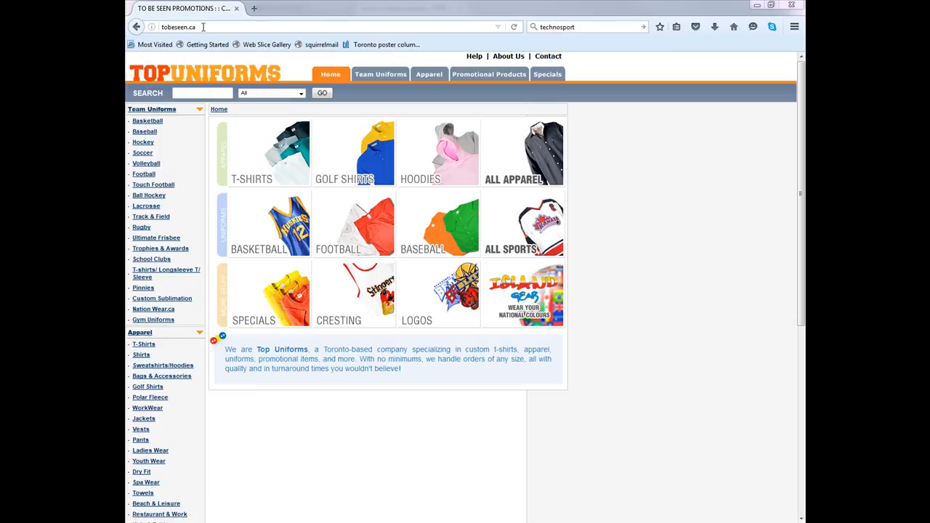
- Open the To Be Seen site from the Internal Links page in a new tab and close that tab
left_click(202, 27)
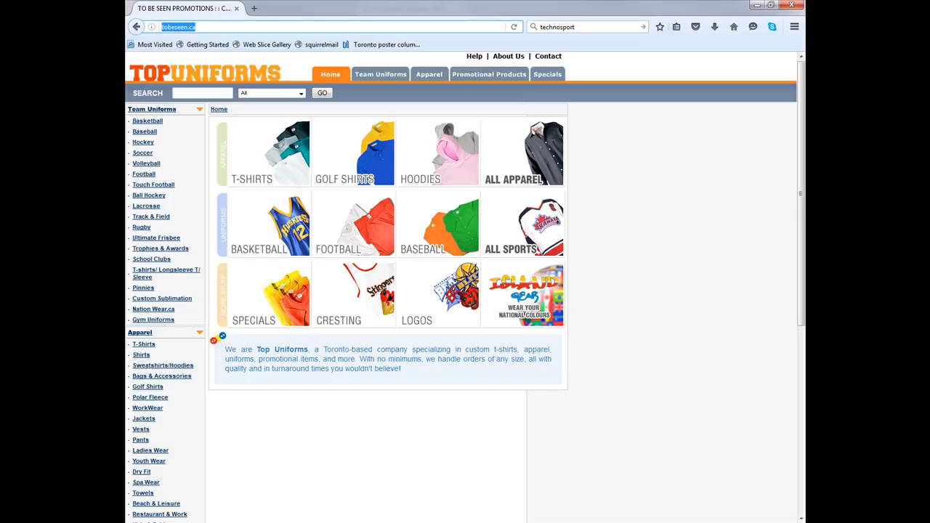
left_click(255, 8)
left_click(214, 155)
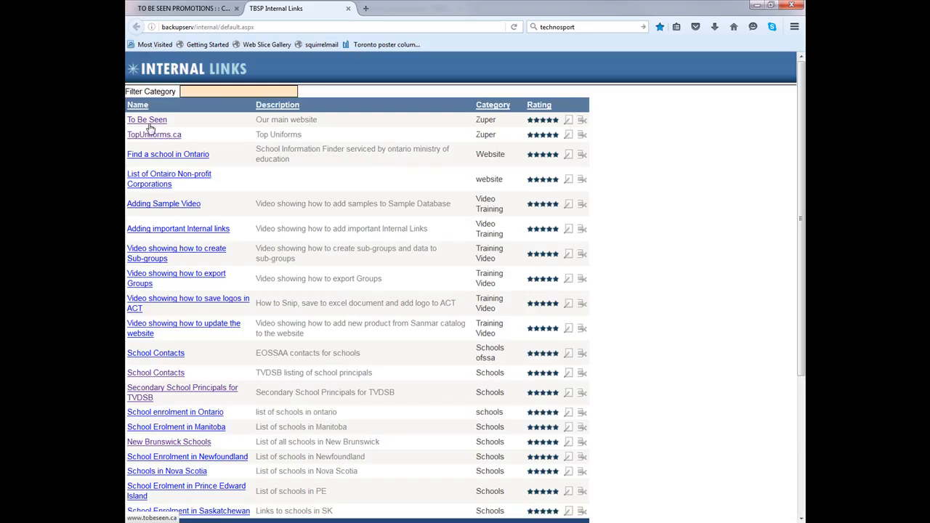
left_click(149, 125)
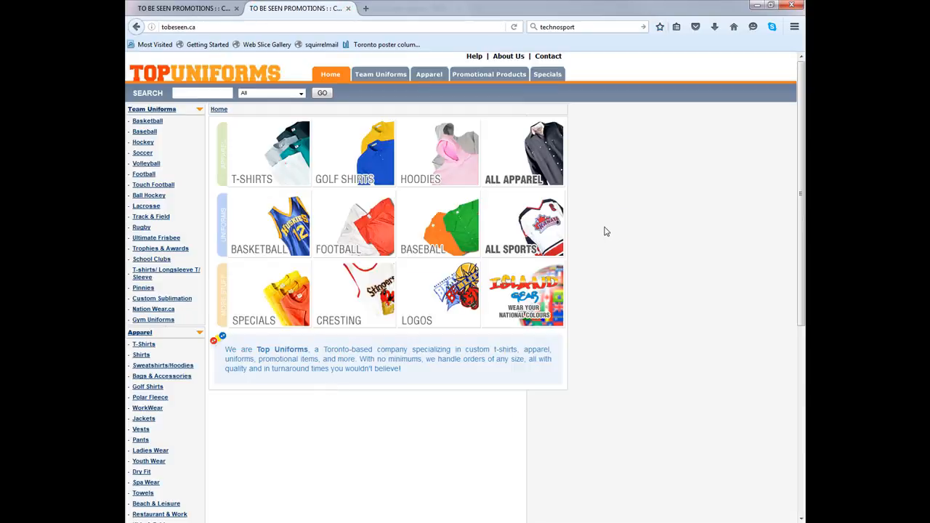
left_click(348, 8)
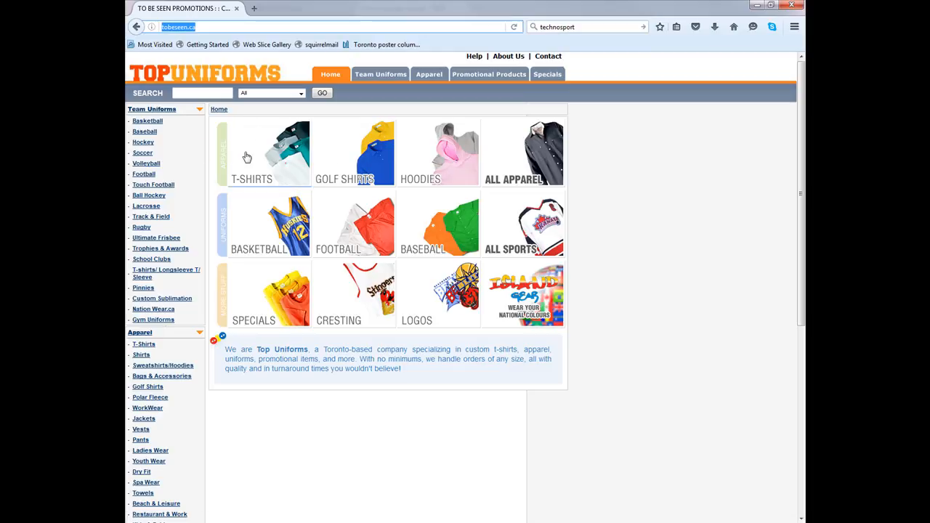
- Open the product page of the 240L Gildan Ultra Cotton shirt in the Ladies' Long Sleeve T category of T-shirts
left_click(247, 157)
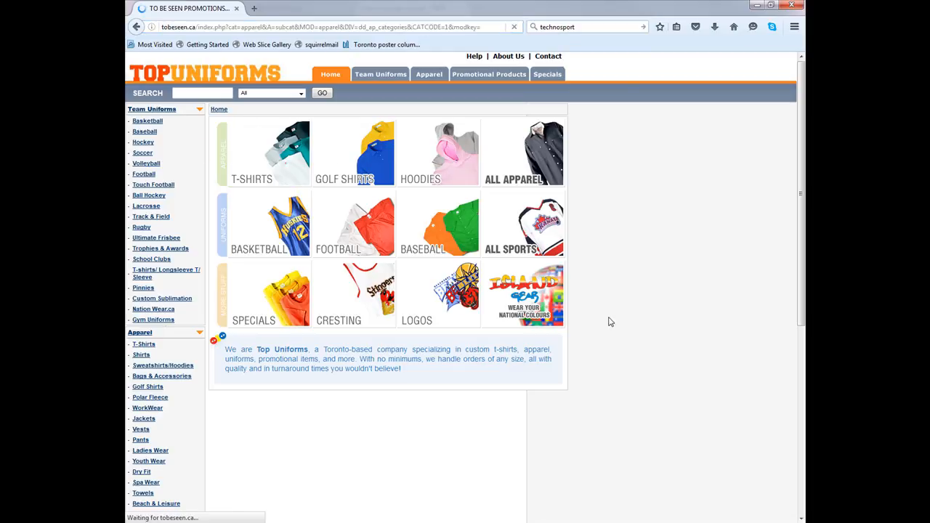
left_click(509, 154)
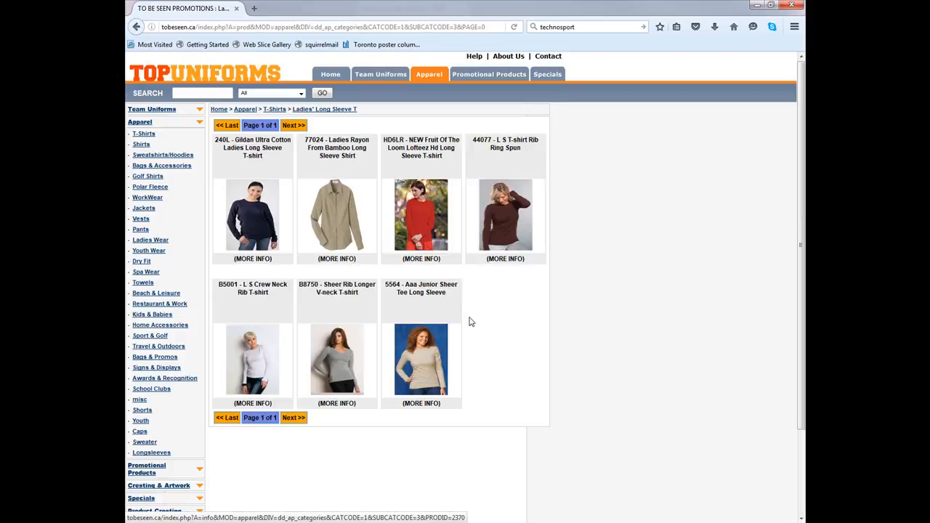
left_click(268, 196)
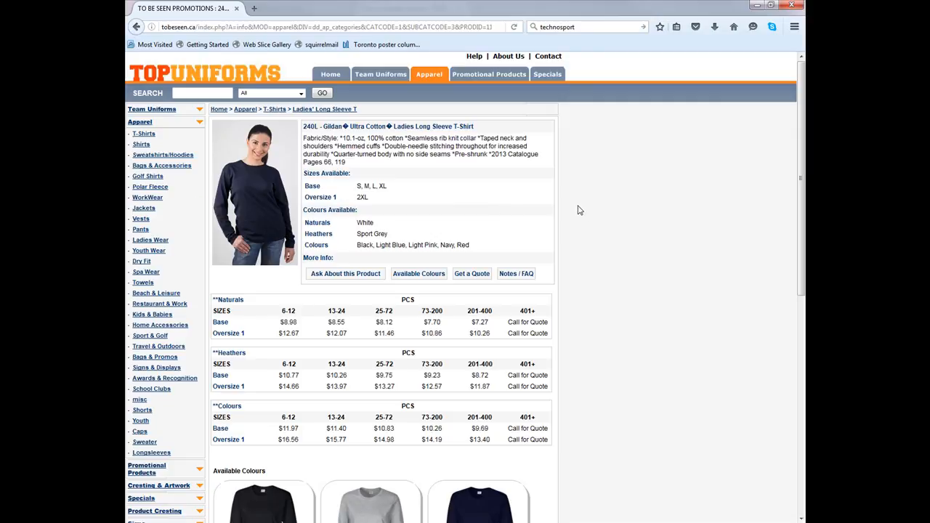
- Review the 240L shirt's price tables and available colours, and open its quote form with the cresting options
scroll(466, 249, "down", 3)
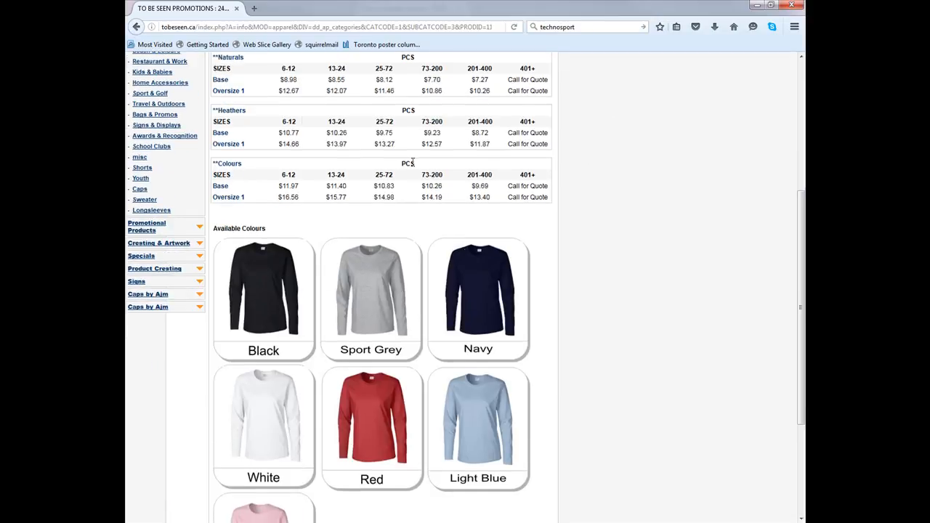
scroll(496, 305, "up", 3)
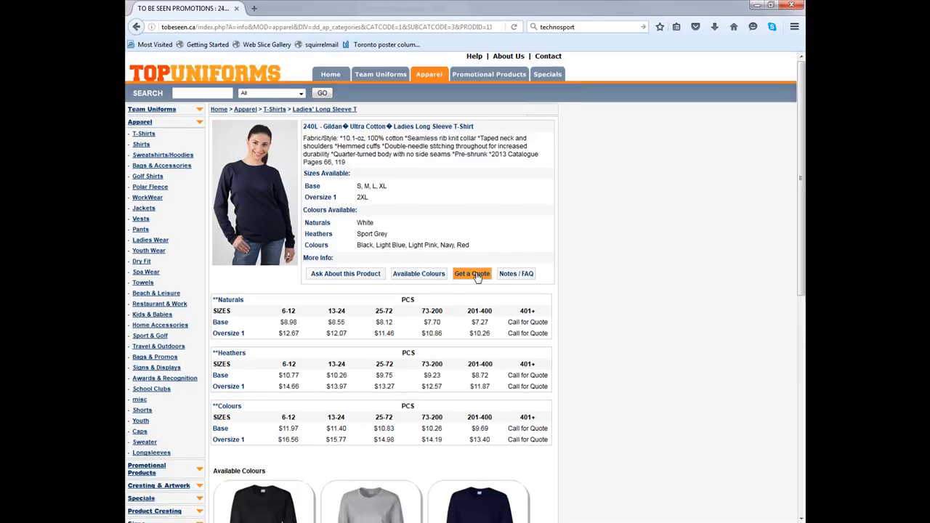
left_click(477, 276)
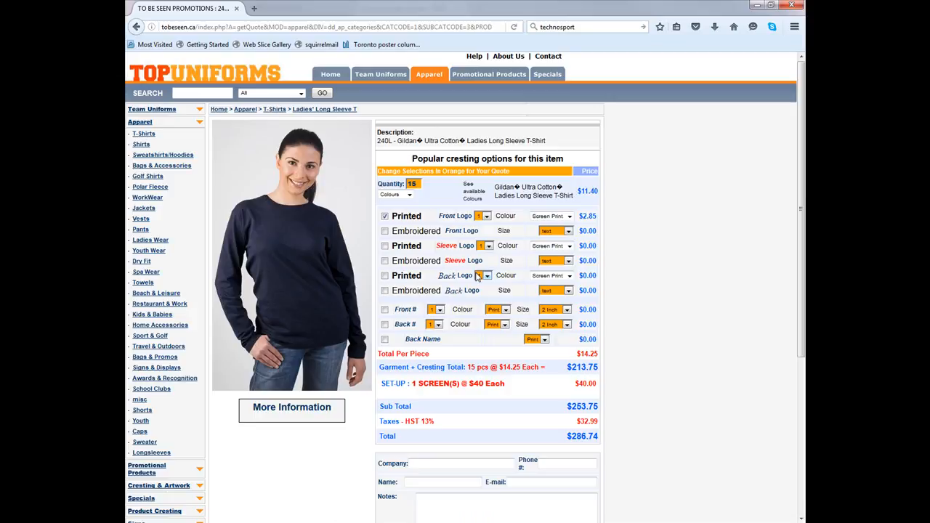
left_click(195, 92)
type("240L")
scroll(489, 301, "down", 3)
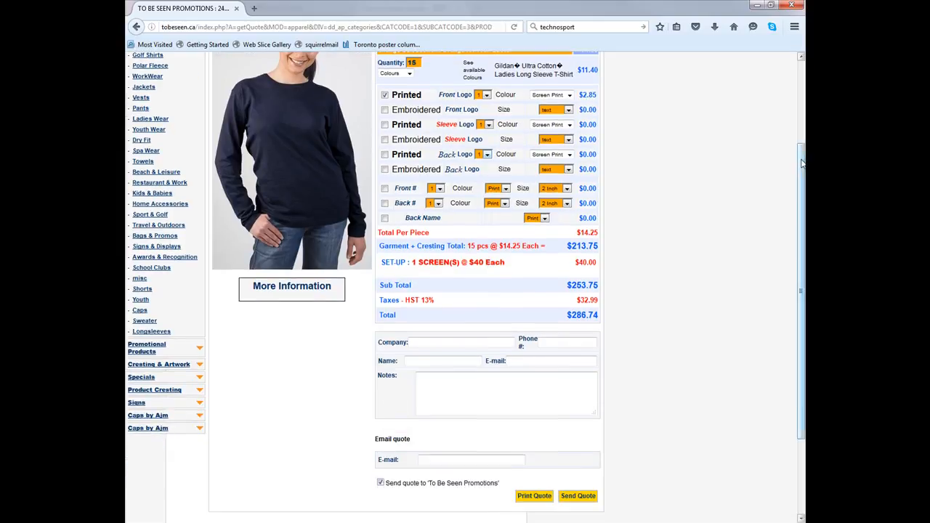
left_click_drag(801, 156, 801, 111)
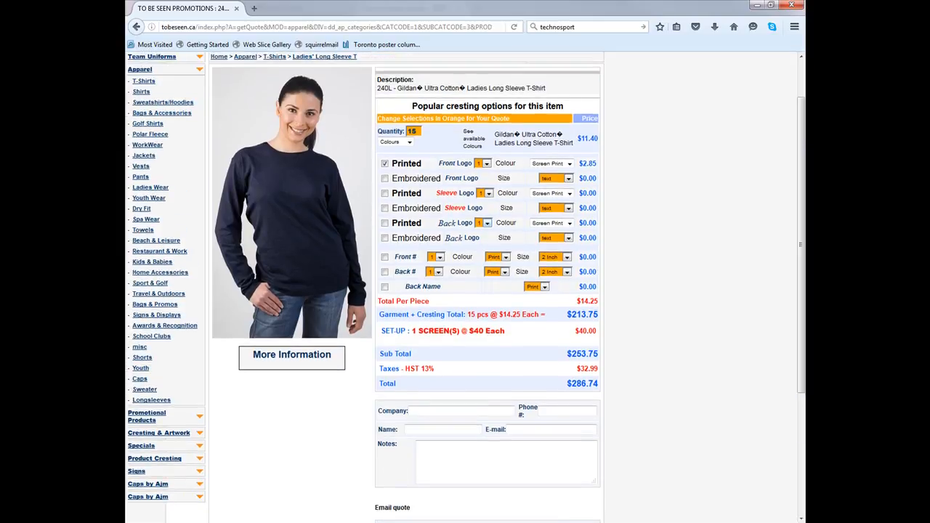
- Switch the front logo in the quote from printed to embroidered and back to printed
left_click(384, 164)
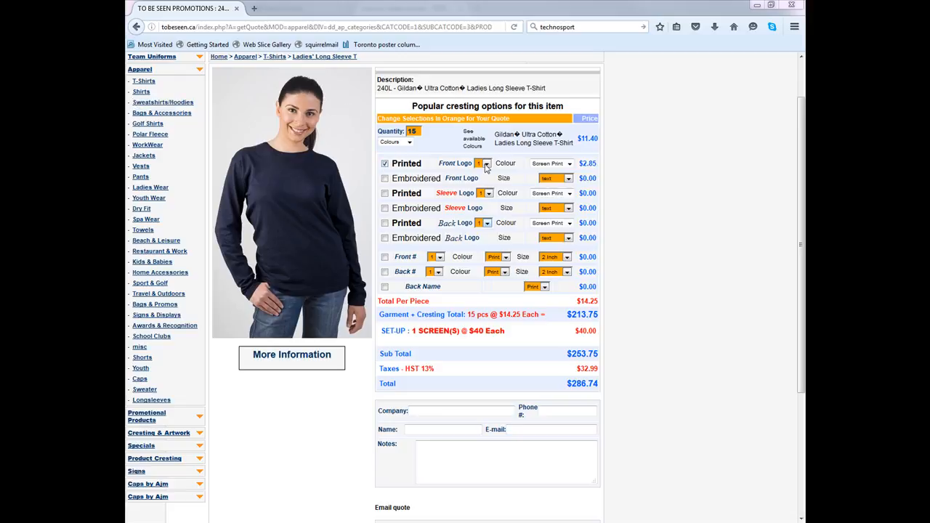
left_click(385, 178)
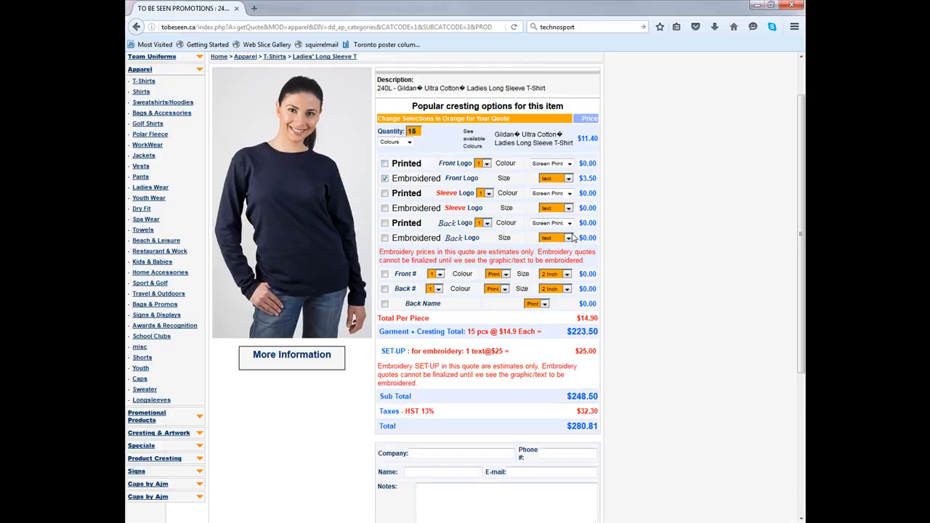
left_click(385, 164)
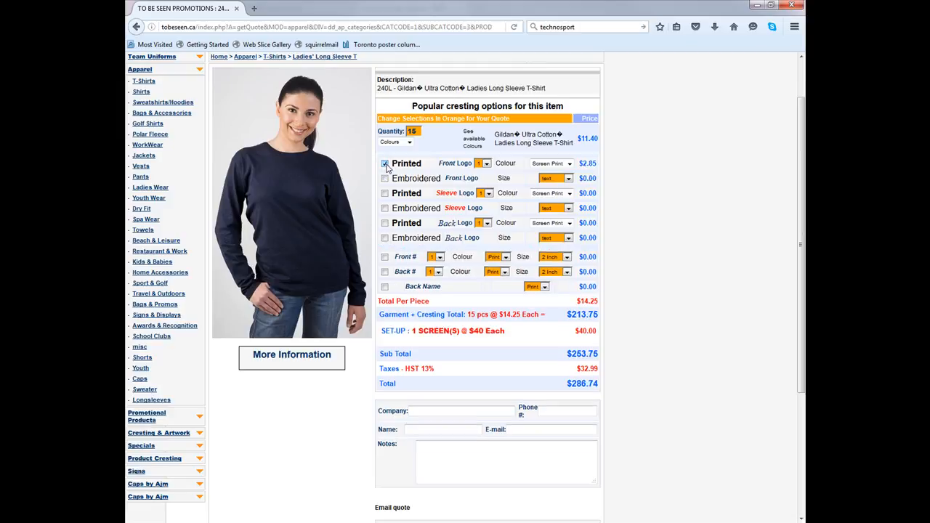
- Try the printed front logo with 3 colours and without any logo, and restore it to 1 colour with Screen Print
left_click(486, 163)
left_click(479, 187)
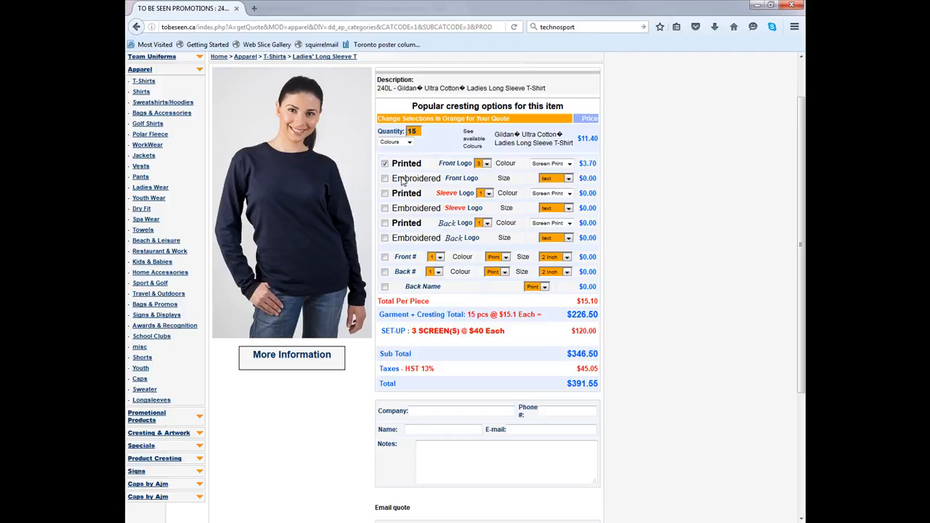
left_click(385, 164)
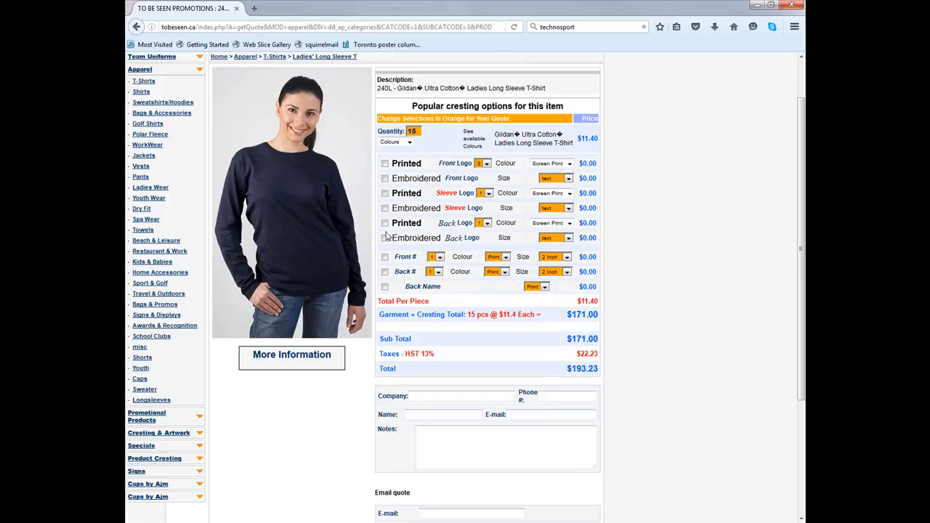
left_click(385, 164)
left_click(487, 163)
left_click(483, 173)
left_click(550, 165)
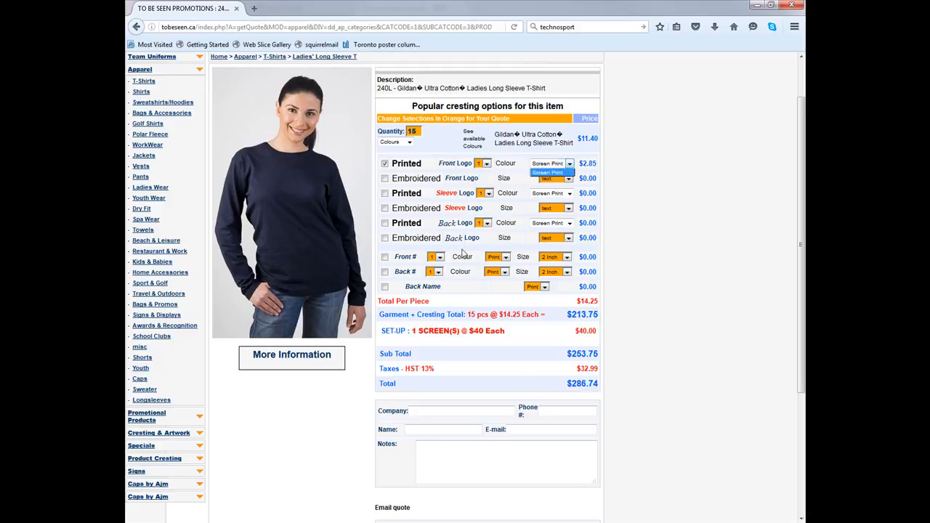
left_click(558, 173)
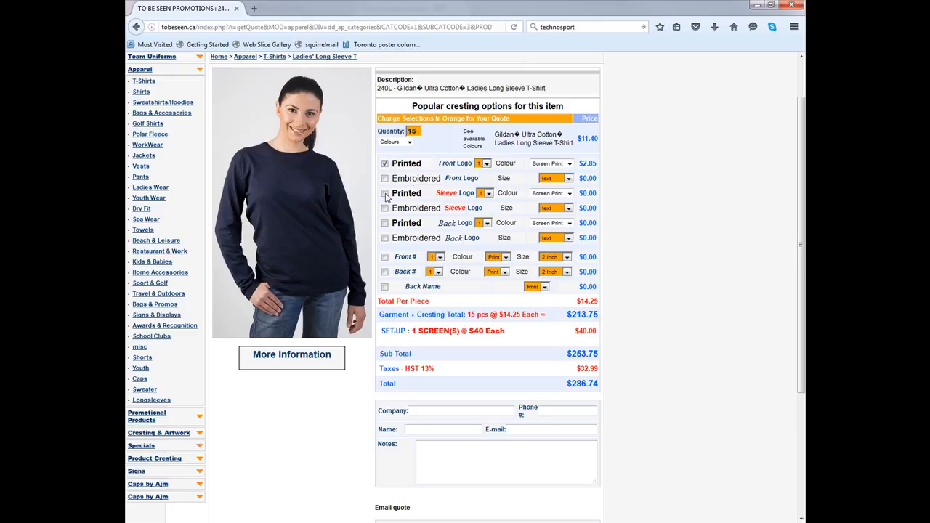
- Try a printed and an embroidered sleeve logo in the quote, removing each one again
left_click(412, 208)
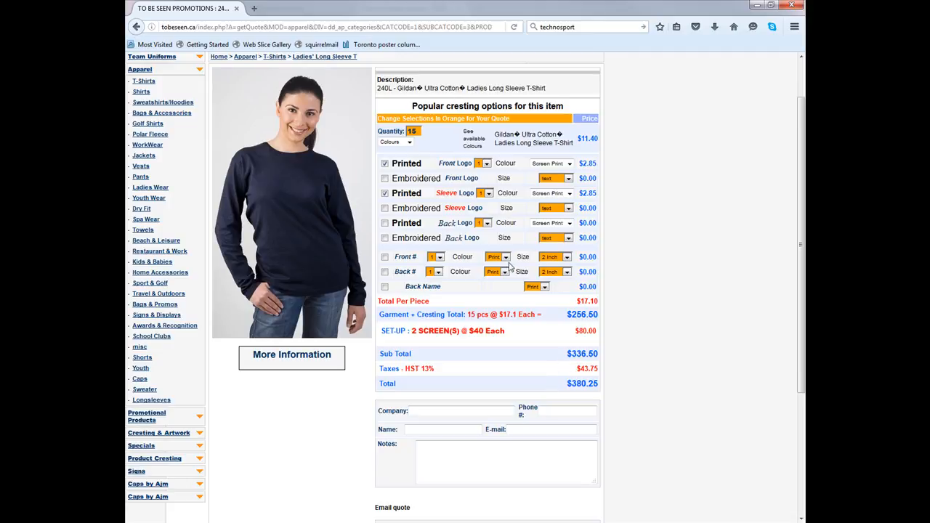
left_click(385, 194)
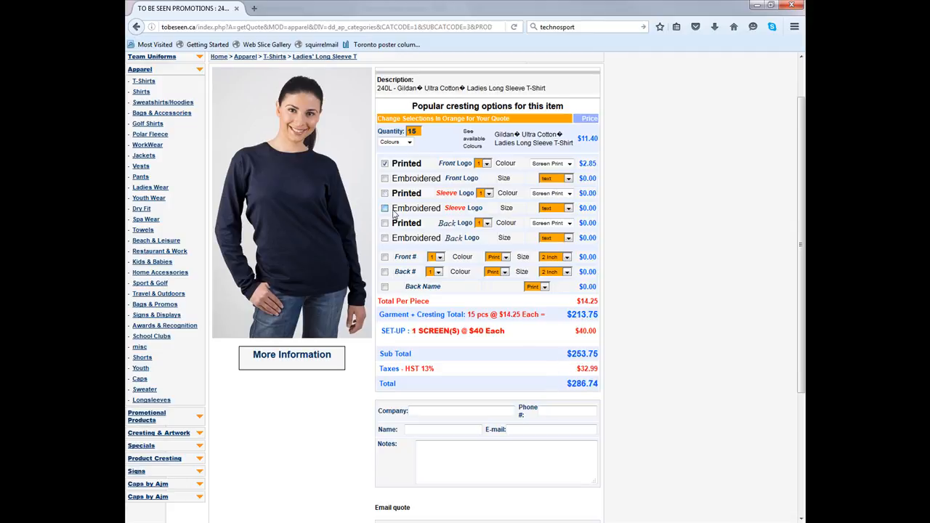
left_click(385, 208)
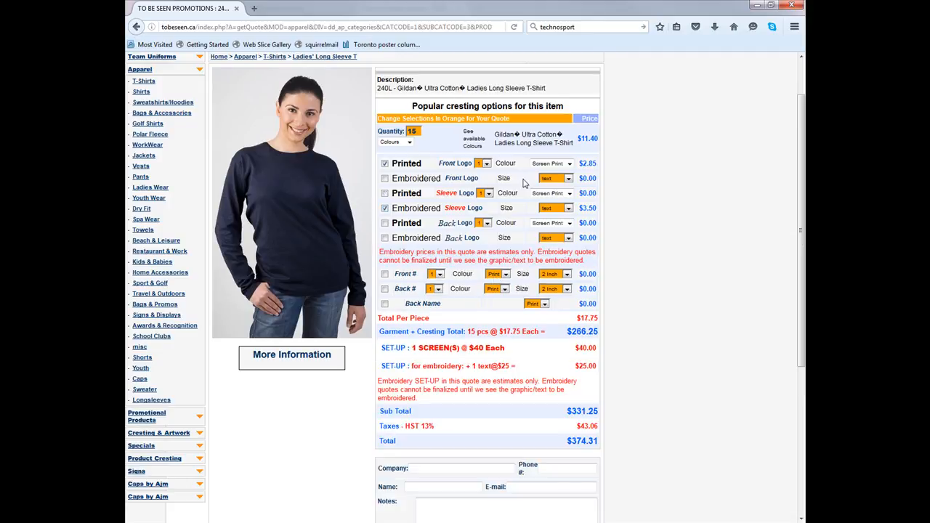
left_click(385, 208)
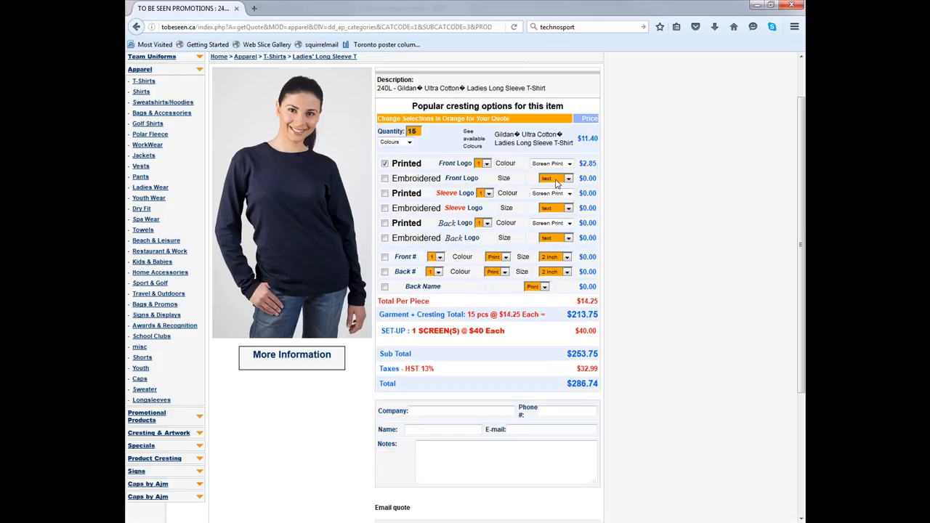
- Look through the embroidery sizes for the front logo, and switch the printed sleeve logo on and off
left_click(556, 180)
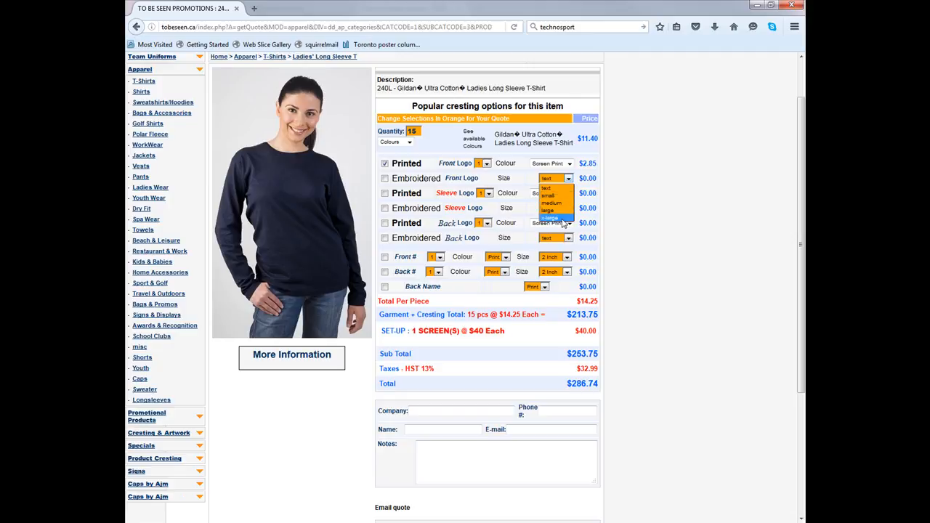
left_click(570, 178)
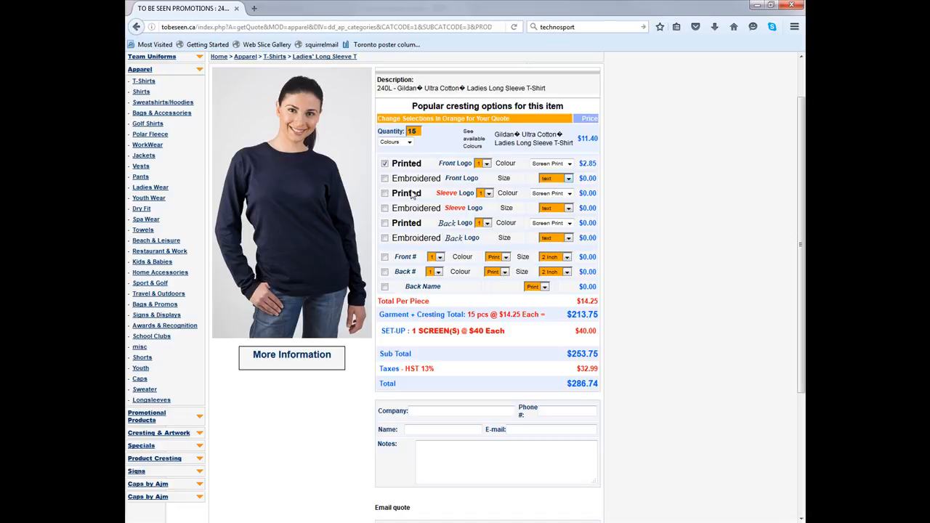
left_click(384, 193)
left_click(385, 193)
- Add a printed back logo, try it with 2, 3 and 1 colours, and remove it from the quote
left_click(385, 224)
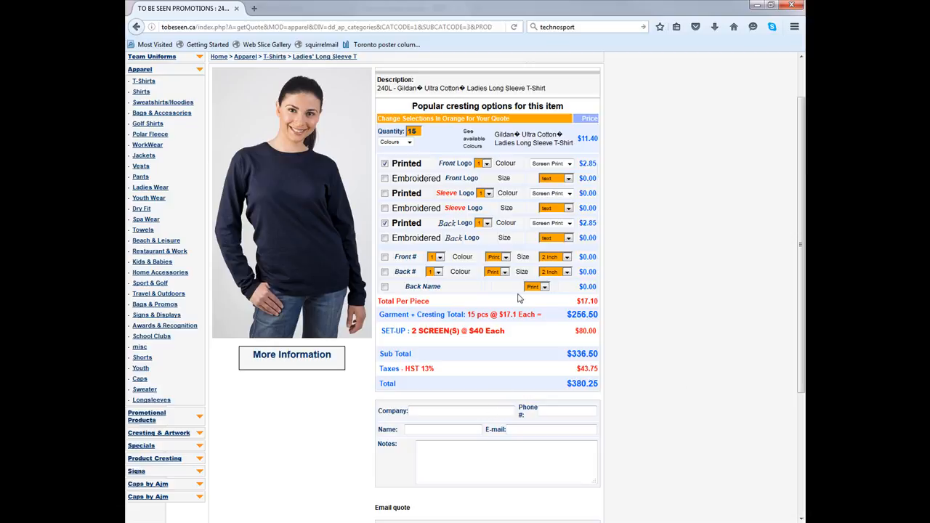
left_click(483, 222)
left_click(486, 241)
left_click(486, 222)
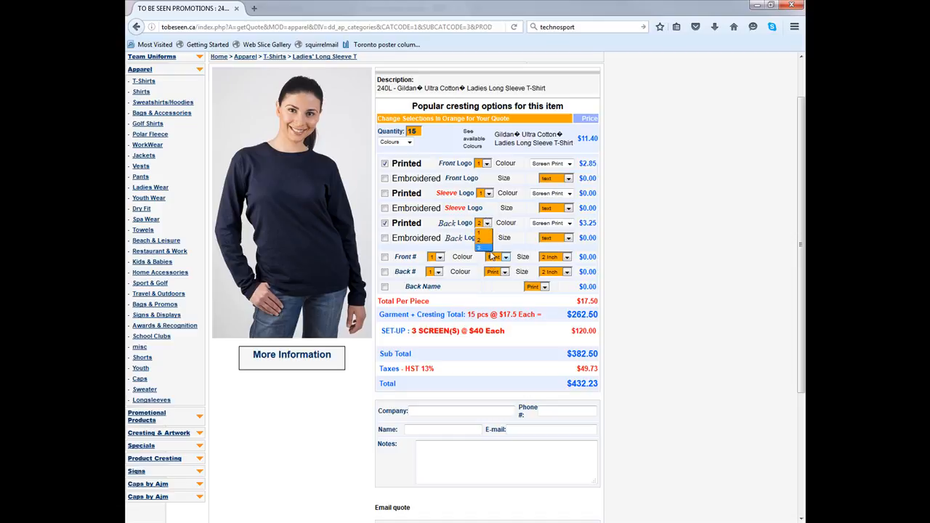
left_click(490, 250)
left_click(487, 223)
left_click(487, 233)
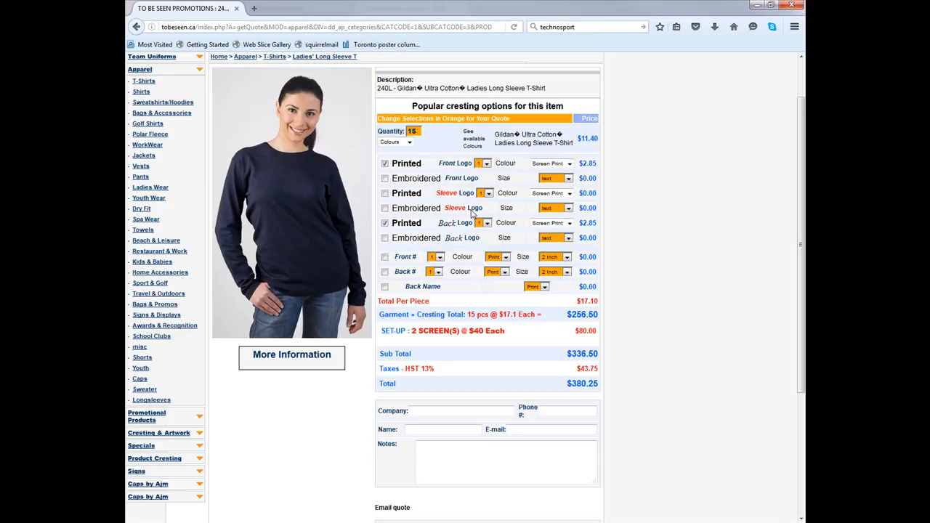
left_click(385, 223)
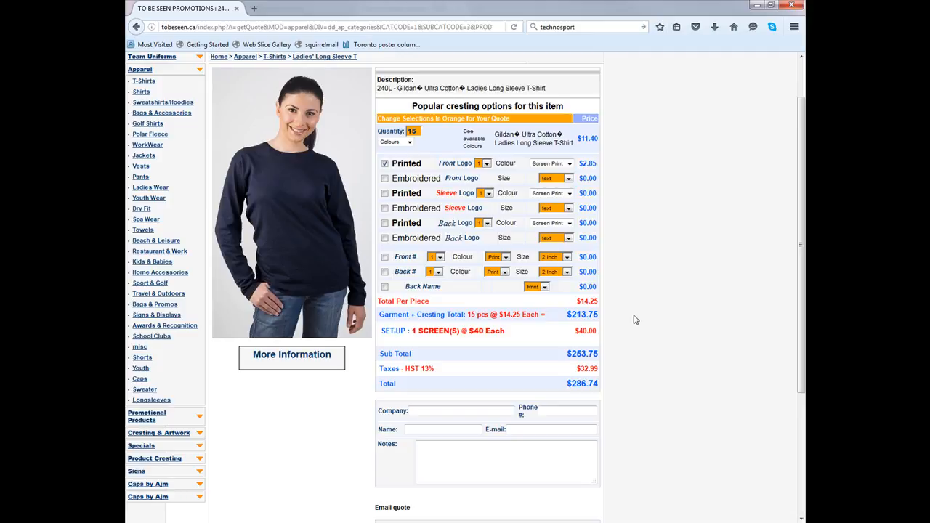
- Add a printed front number to the quote, try several number sizes, and set it back to 2 inch
left_click(385, 258)
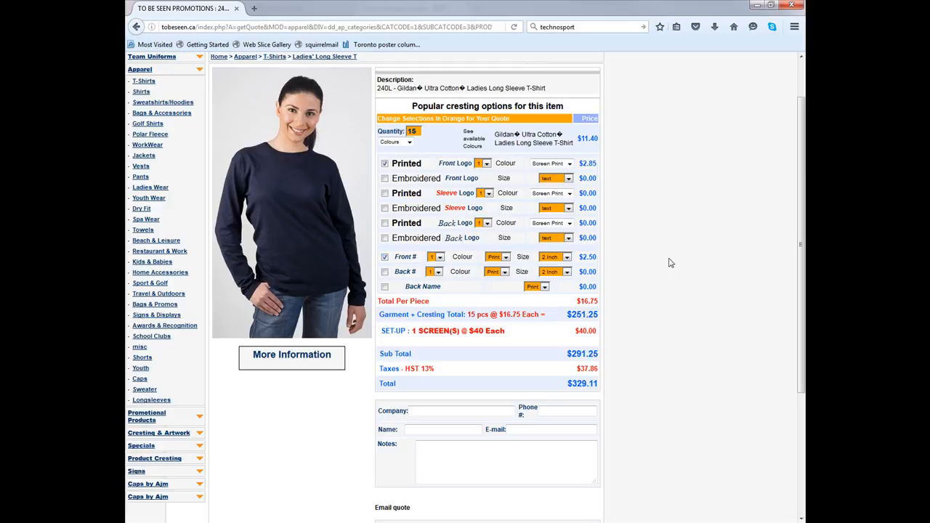
left_click(567, 258)
left_click(556, 275)
left_click(567, 258)
left_click(552, 296)
left_click(565, 257)
left_click(560, 314)
left_click(567, 257)
left_click(550, 267)
- Add a back number, remove both numbers, and try a printed back name before taking it off the quote
left_click(386, 272)
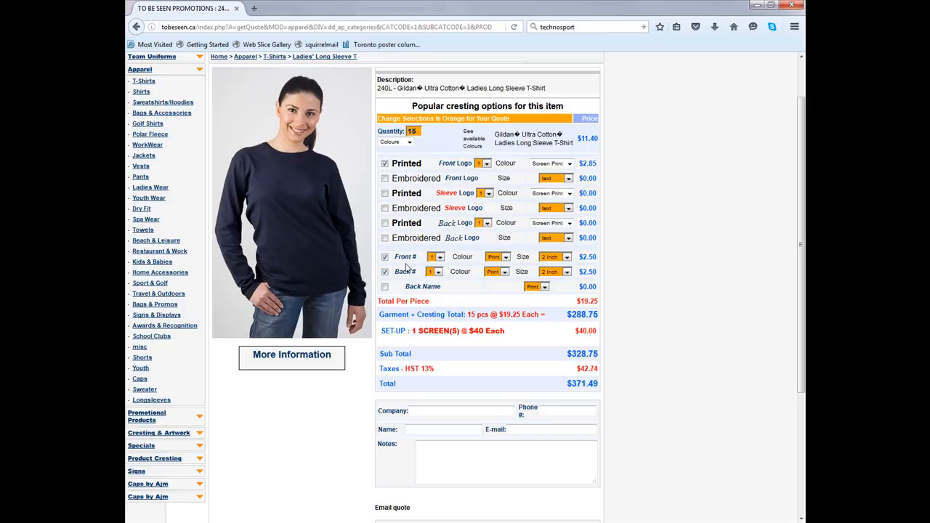
left_click(385, 257)
left_click(385, 271)
left_click(385, 287)
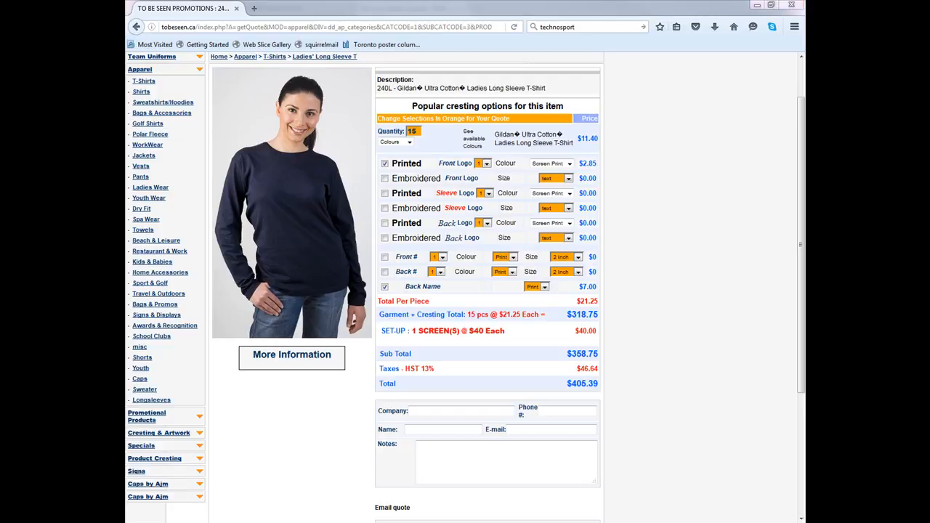
left_click(384, 288)
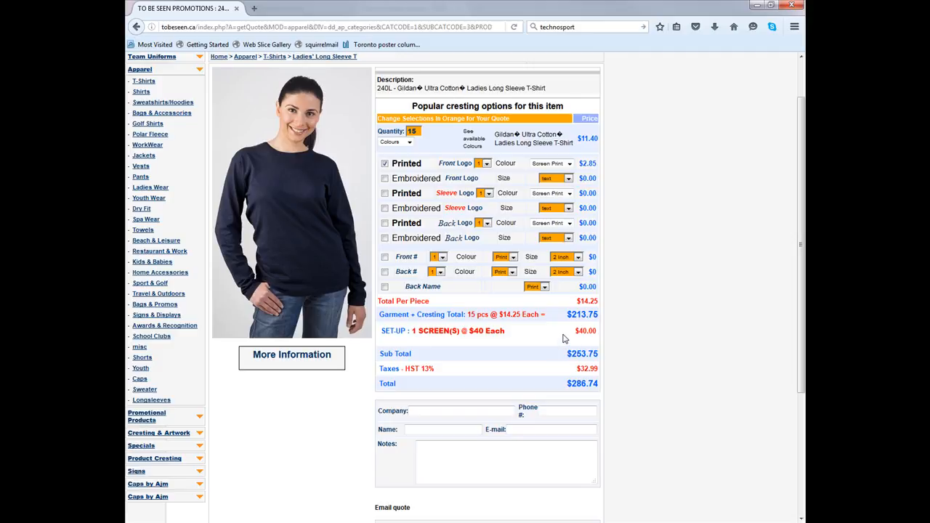
- Compare the printed front logo with 2 and 3 colours, and set it back to 1 colour
left_click(486, 163)
left_click(483, 183)
left_click(486, 163)
left_click(483, 193)
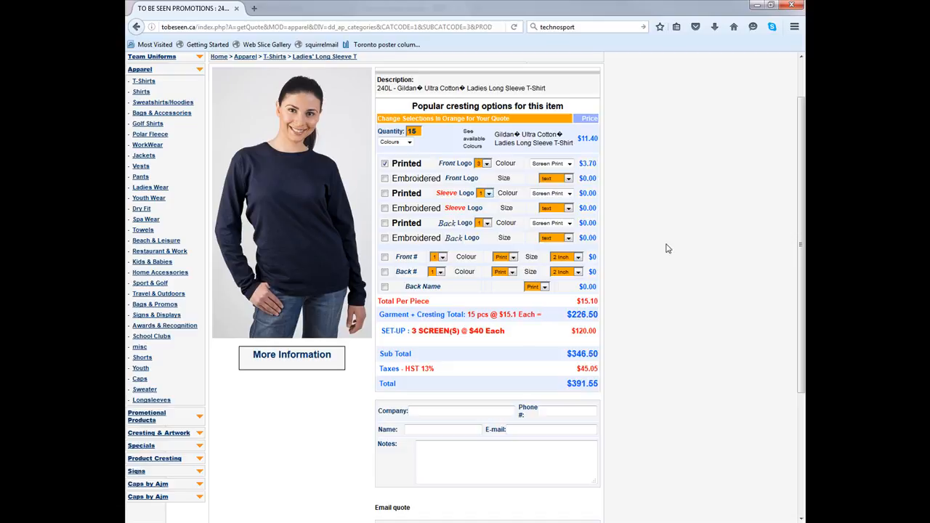
left_click(488, 163)
left_click(484, 174)
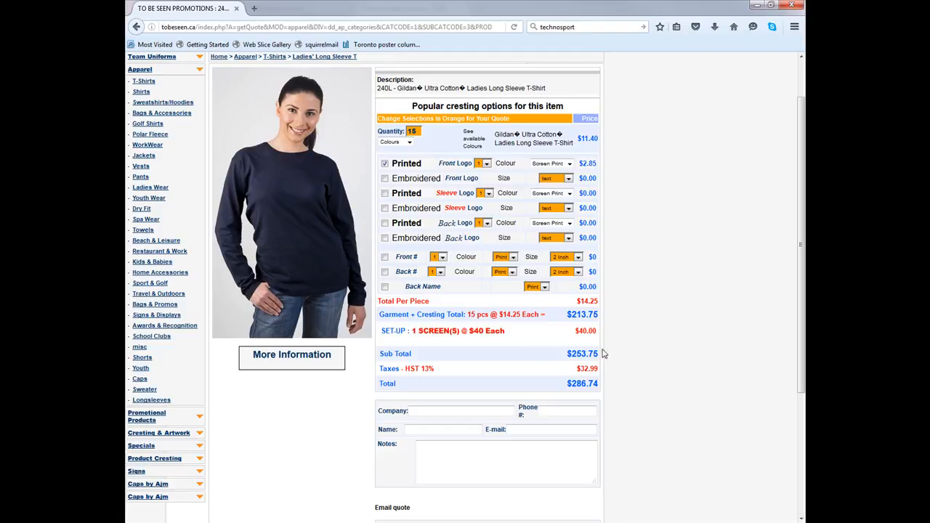
- Try a quantity of 20 shirts in the quote, and set it back to 15
scroll(632, 355, "down", 2)
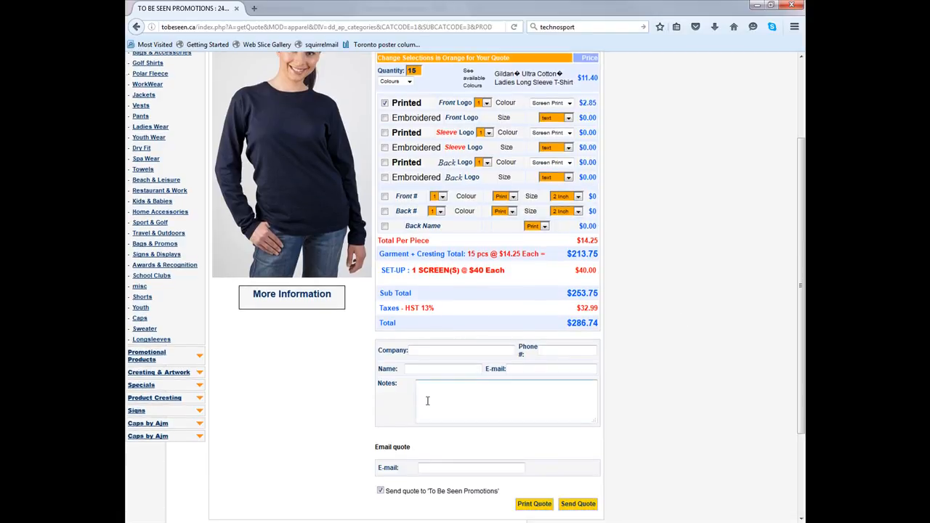
scroll(149, 284, "up", 3)
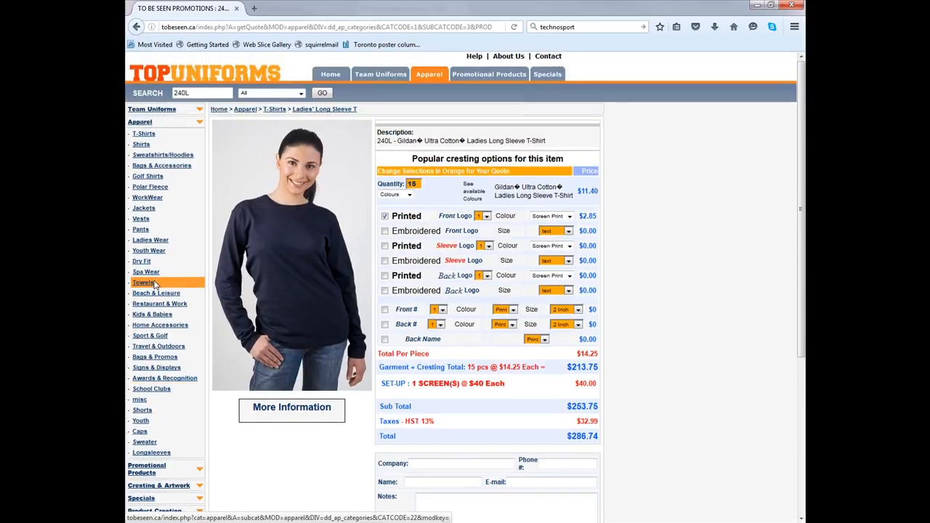
left_click_drag(423, 184, 366, 188)
type("20")
key("Tab")
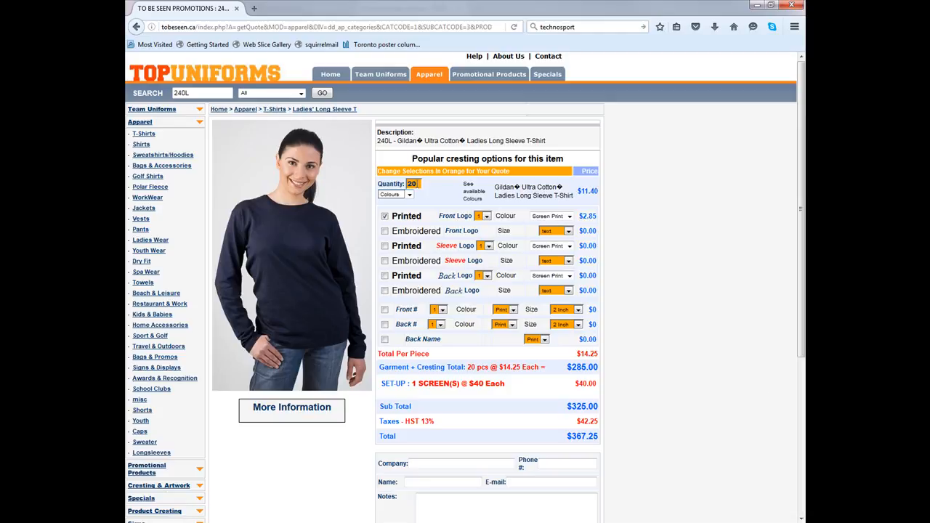
left_click_drag(412, 184, 336, 183)
type("15")
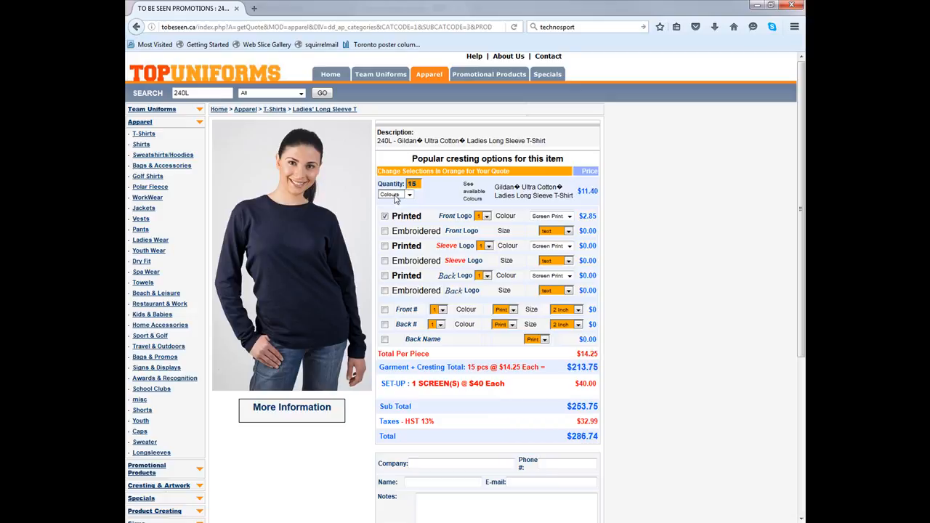
- Compare the shirt colour categories under the quantity, and set the selection back to Colours
left_click(393, 194)
left_click(398, 204)
left_click(402, 195)
left_click(399, 211)
left_click(403, 195)
left_click(398, 219)
- Review the quote form down to its contact details and sending options, and close the quote window
scroll(393, 262, "down", 5)
scroll(393, 262, "up", 5)
scroll(396, 262, "down", 2)
scroll(395, 262, "down", 4)
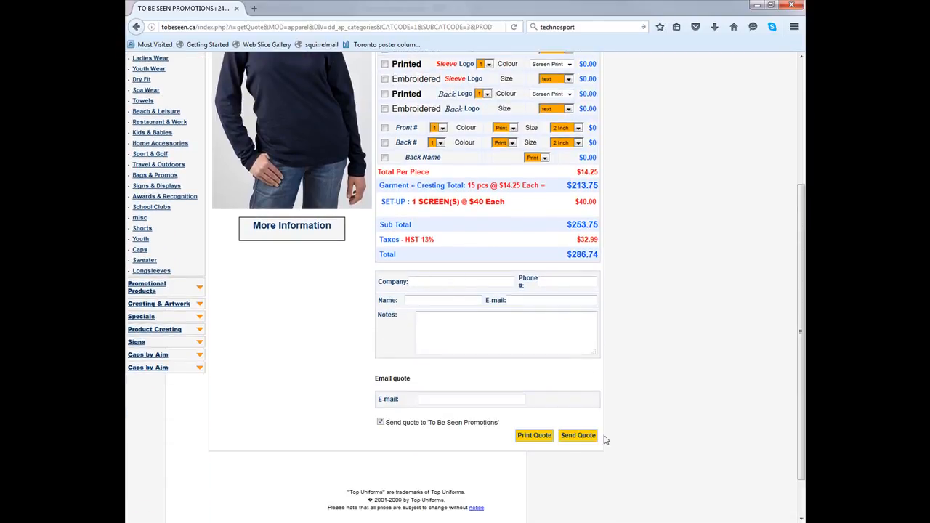
scroll(369, 234, "up", 6)
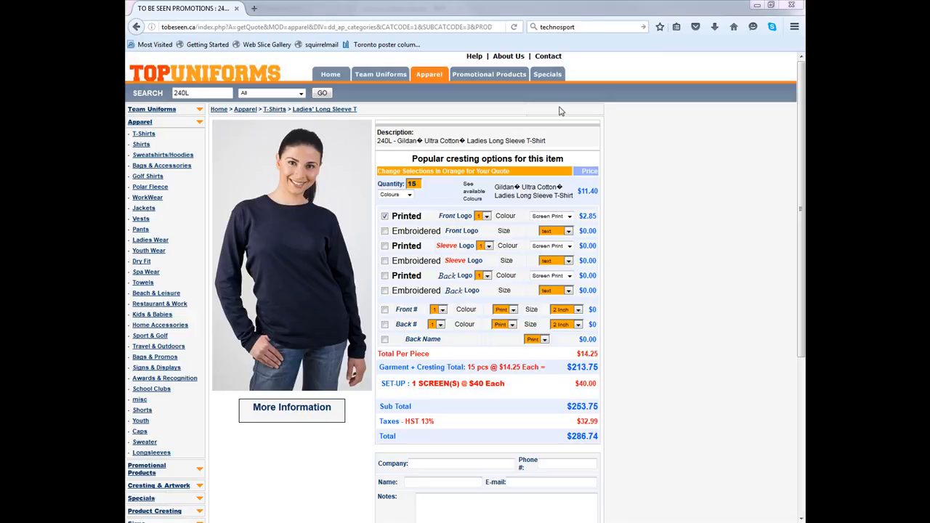
left_click(792, 7)
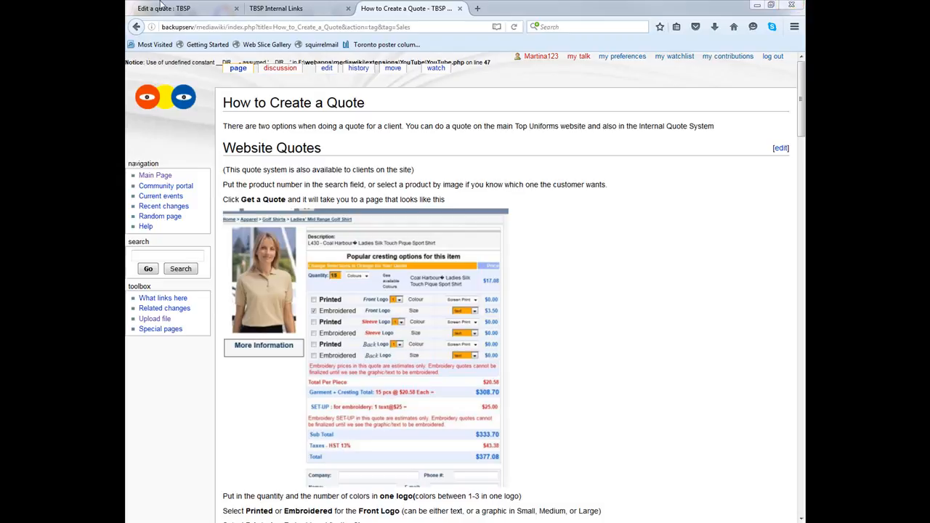
- Filter the internal links by "quote" and open the Quote System - Online link
left_click(211, 8)
left_click(249, 6)
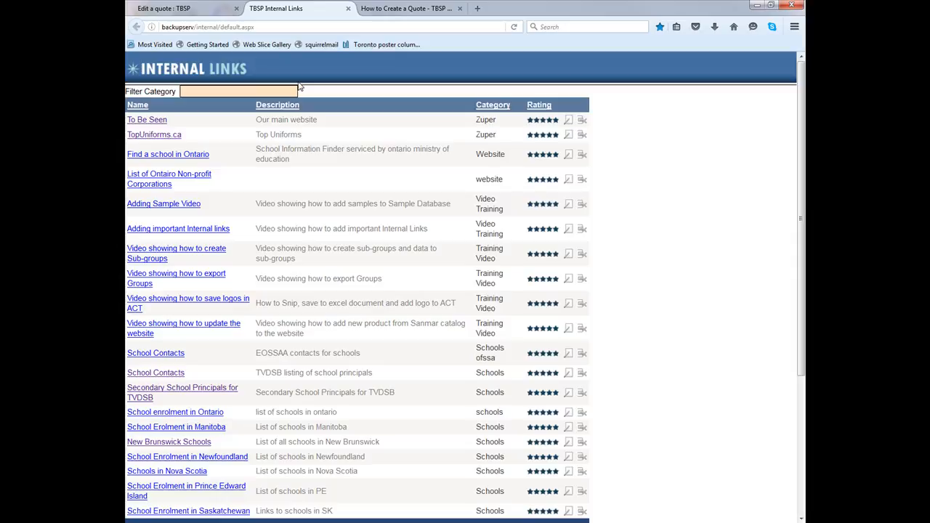
type("quote")
key("Return")
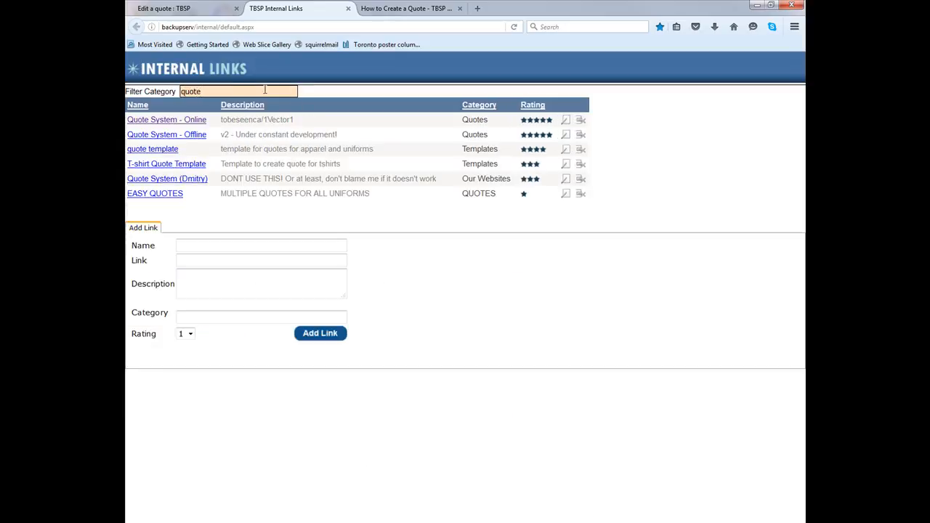
left_click(166, 121)
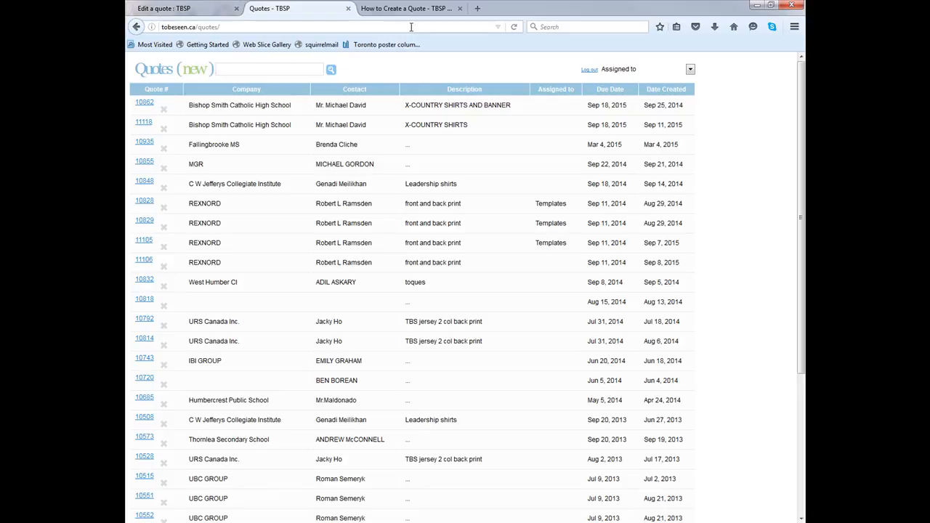
- Close the quotes list, check the How to Create a Quote page, and return to the new quote form
left_click(347, 9)
left_click(204, 9)
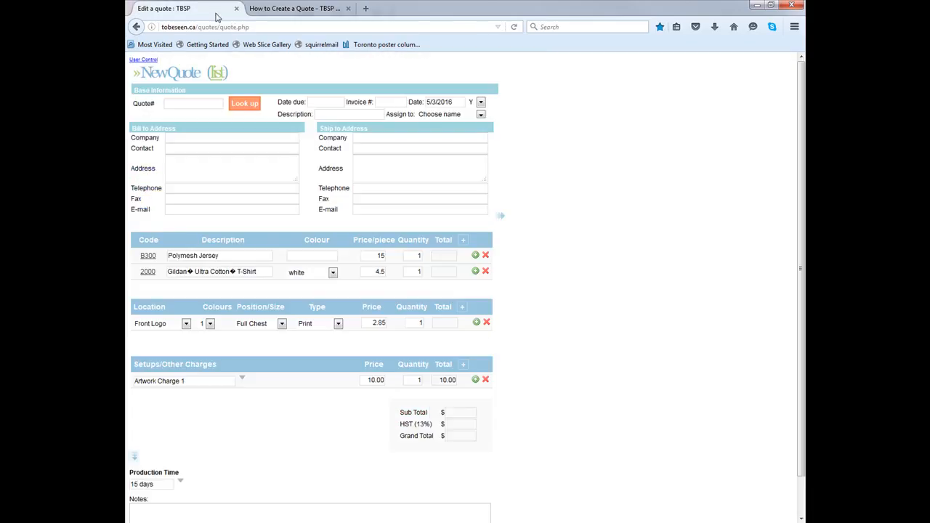
left_click(249, 10)
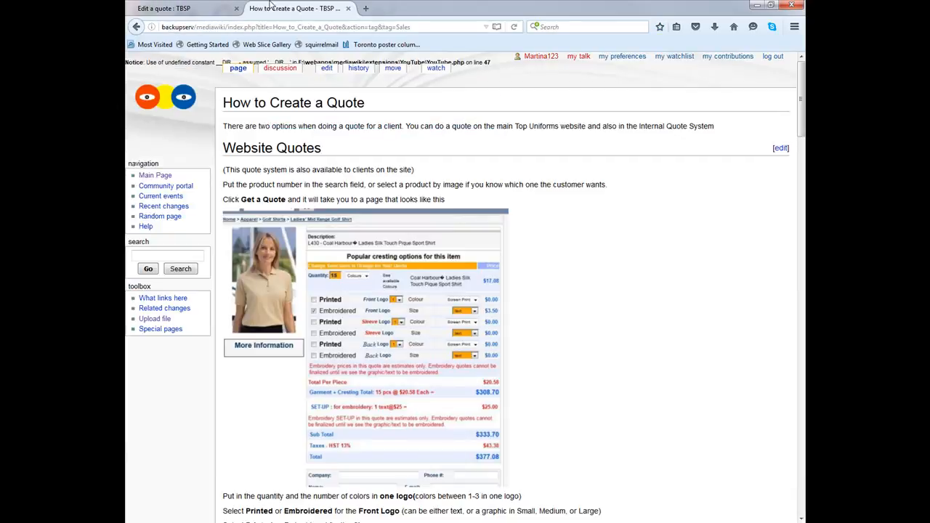
left_click(184, 7)
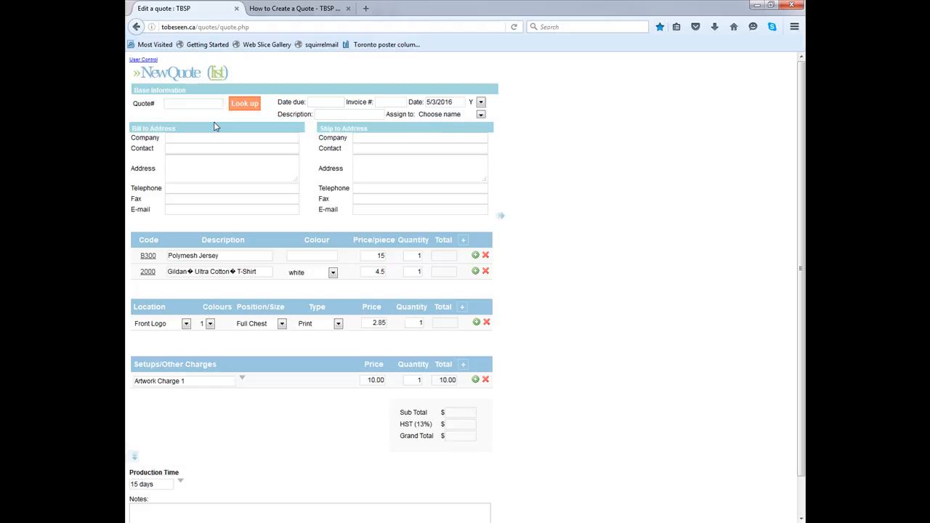
- Look up the bill-to company with "Don Bos" and choose Don Bosco Catholic Secondary School to fill in the billing details
left_click(199, 102)
left_click(251, 138)
type("Dibn")
type("on")
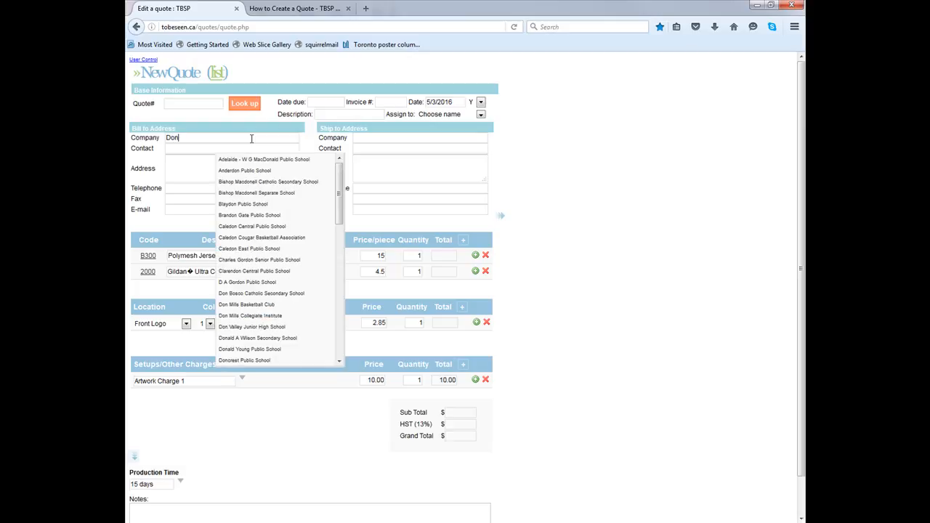
mouse_move(338, 182)
left_mouse_down()
mouse_move(345, 238)
mouse_move(339, 182)
left_mouse_up()
type("ma")
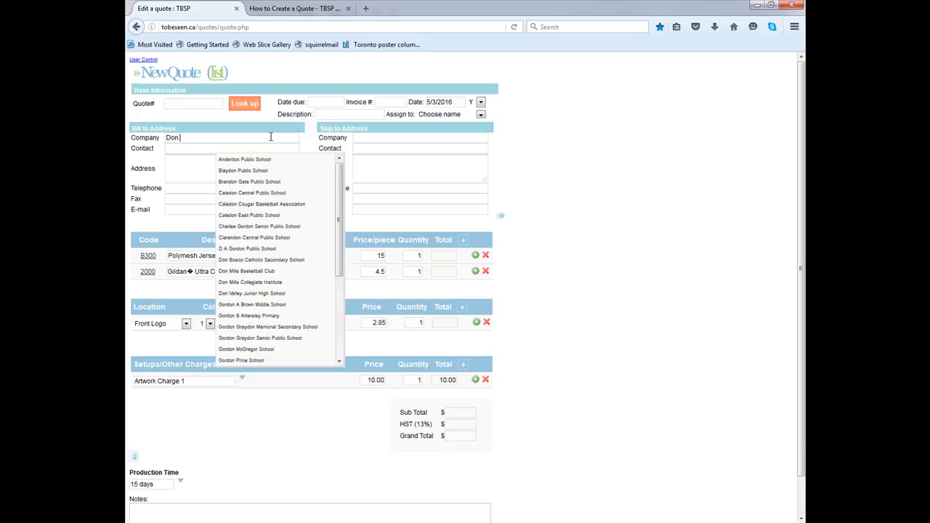
key("BackSpace")
key("BackSpace")
type("Bos")
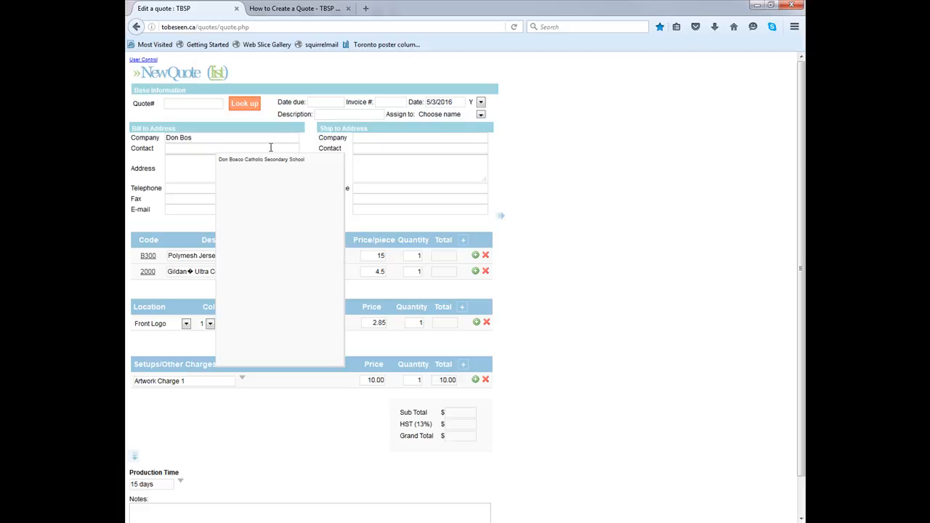
left_click(269, 160)
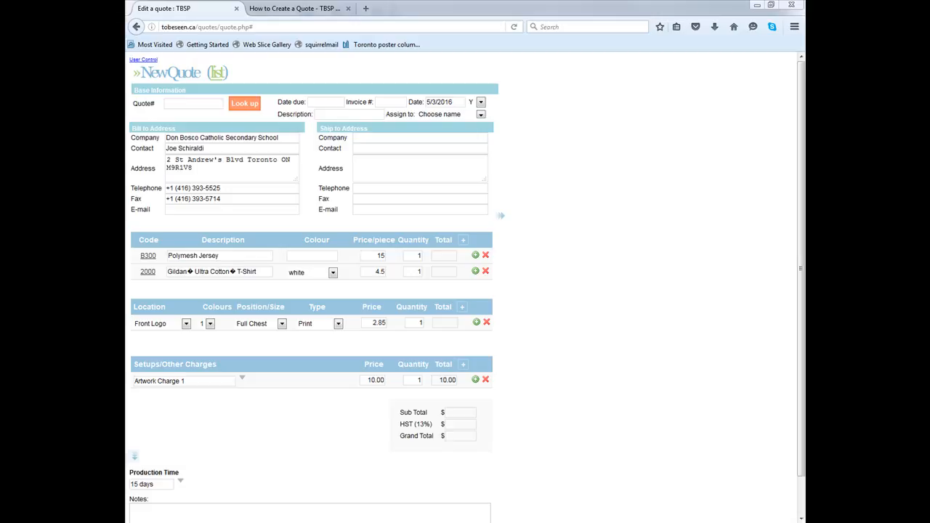
- Enter "Baseball - Full Button TBS58" as the quote description and view the Assign to choices
left_click(408, 177)
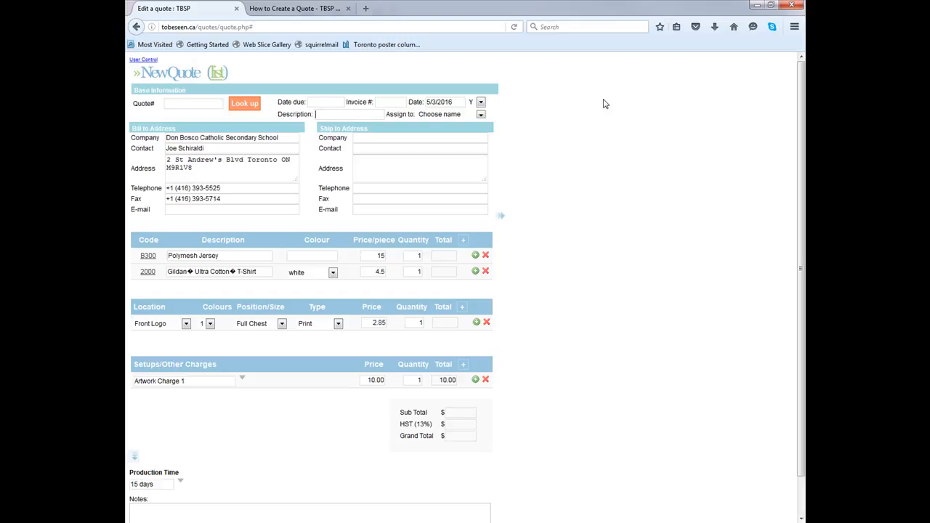
type("Baseball")
type(" - Full")
type(" Button")
type(" T")
type("S")
type("S")
type("8")
key("alt+Tab")
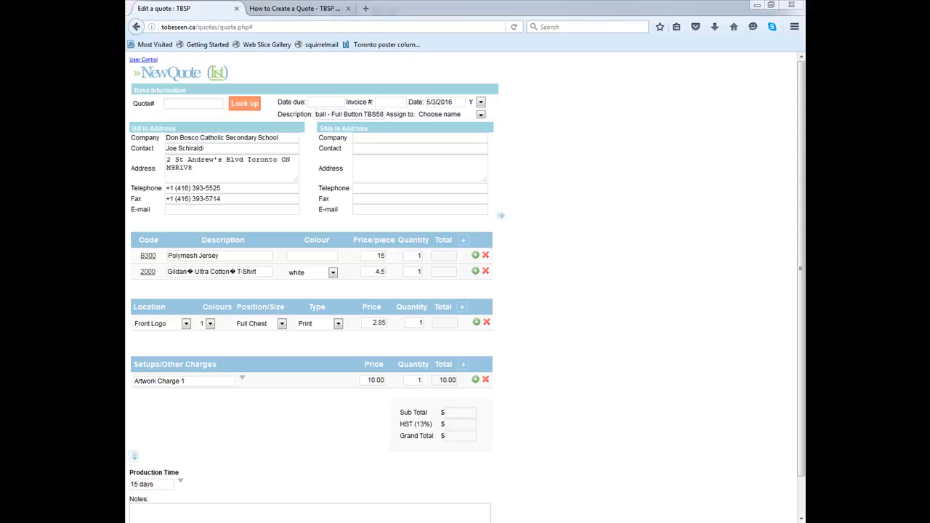
left_click(480, 115)
left_click(456, 123)
- Add the apparel product with code 5000, the Gildan Heavy Cotton T-Shirt, to the quote
left_click(476, 256)
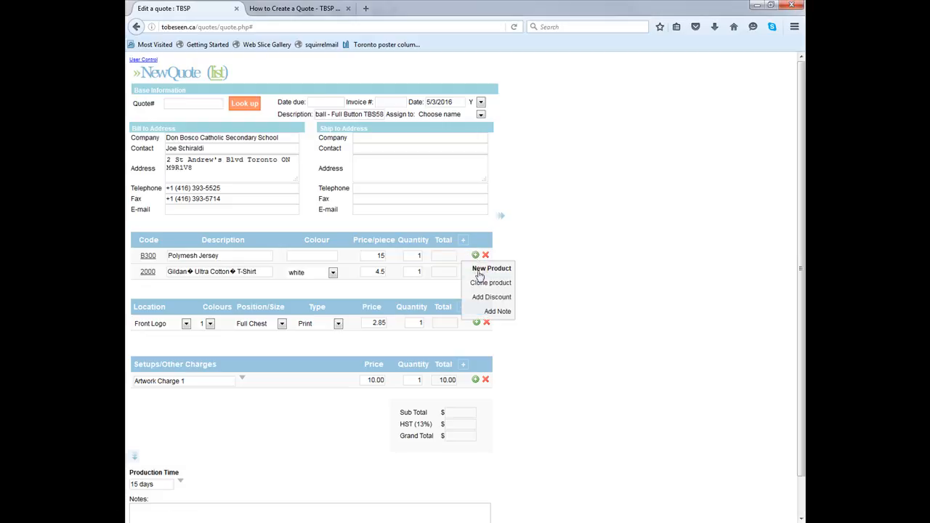
left_click(483, 270)
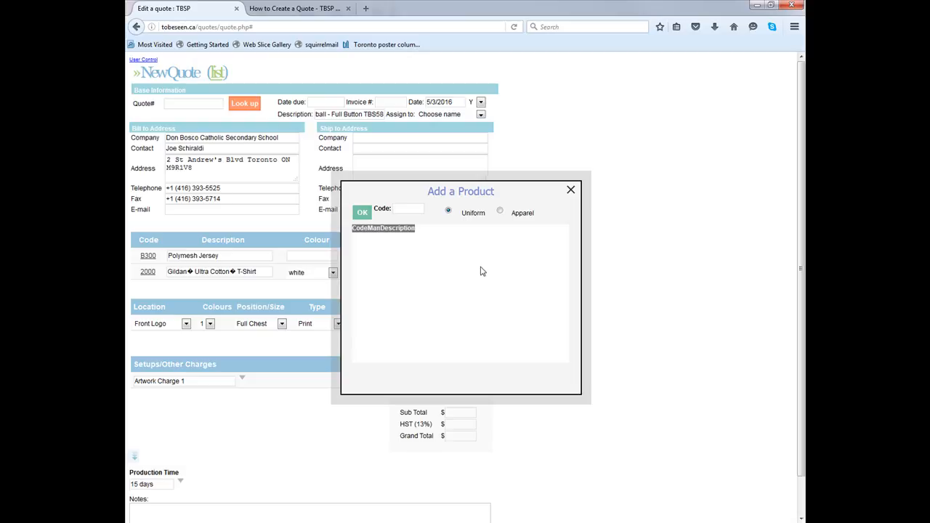
left_click(448, 210)
left_click(501, 212)
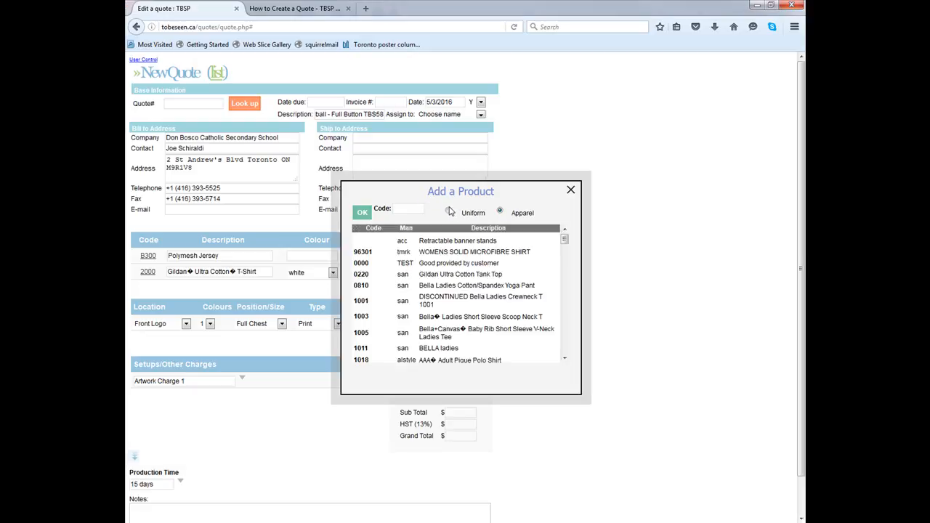
left_click(449, 211)
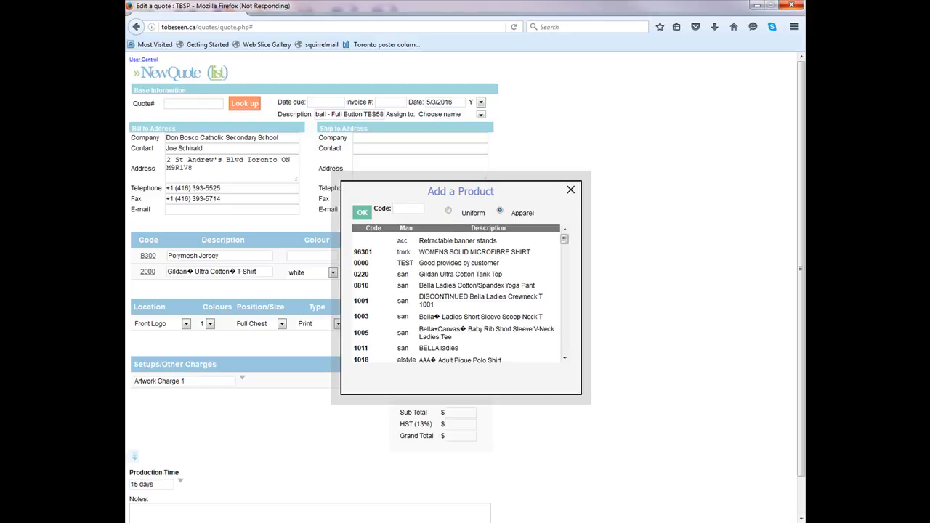
left_click(501, 212)
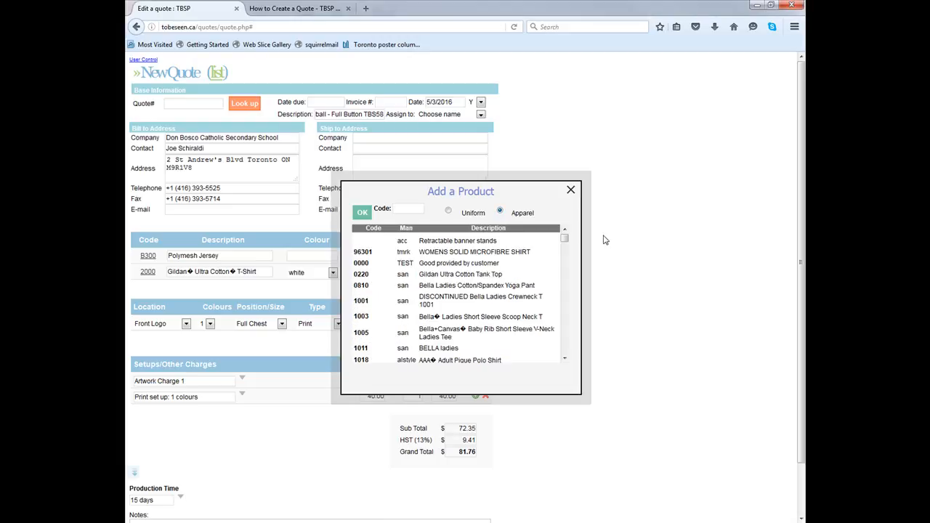
left_click(407, 209)
type("500")
left_click(358, 217)
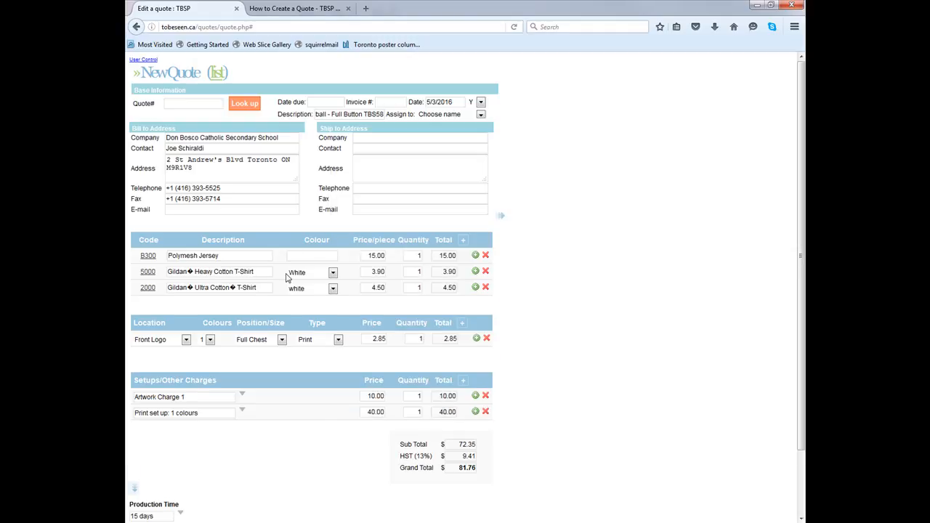
- Remove the Polymesh Jersey and Ultra Cotton T-Shirt lines, and set the Heavy Cotton T-Shirt's quantity to 15
left_click(486, 256)
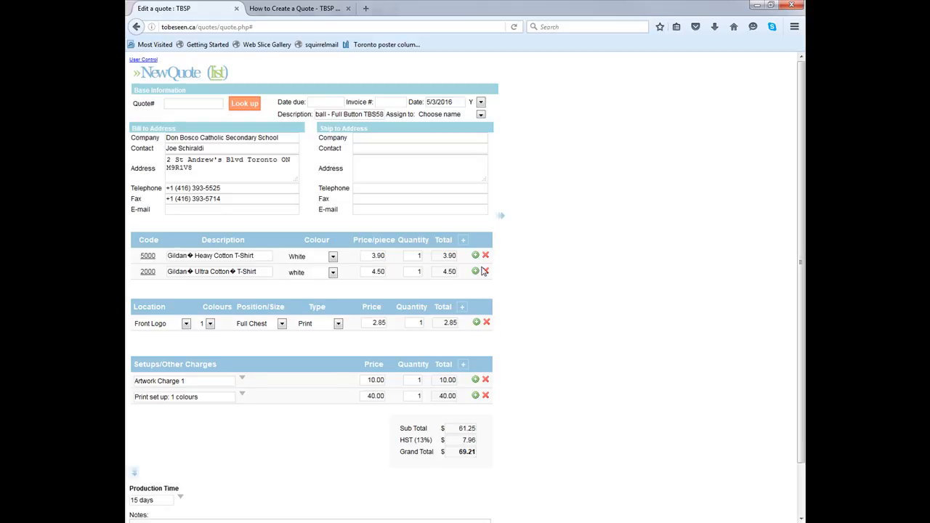
left_click(485, 271)
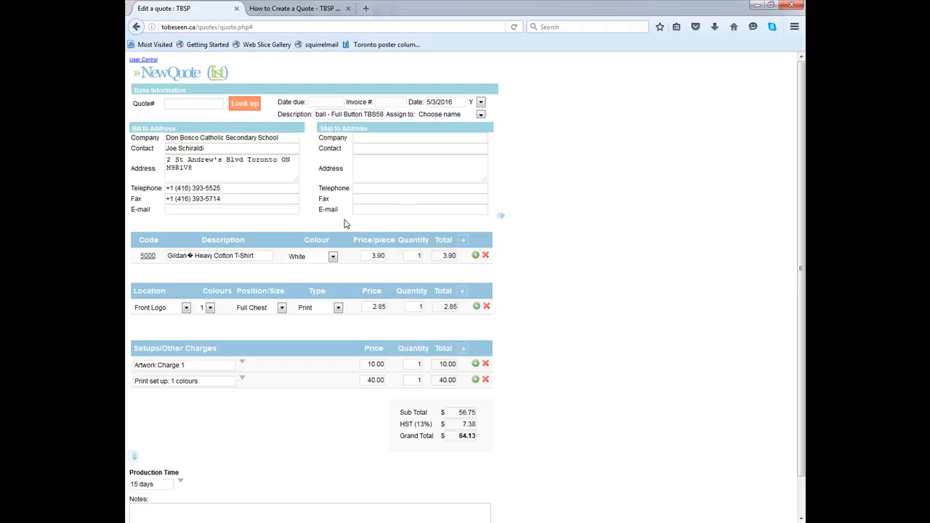
double_click(420, 255)
type("1")
double_click(455, 256)
left_click(416, 257)
left_click_drag(419, 256, 424, 248)
left_click(415, 255)
- Try Cardinal Red and Gold as the Heavy Cotton T-Shirt's colour, and set it to Charcoal
left_click(333, 256)
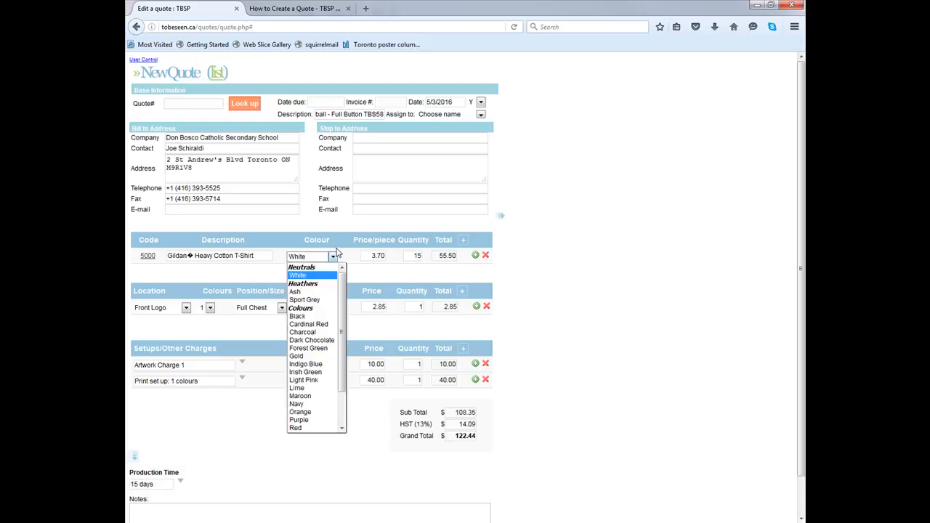
left_click(312, 324)
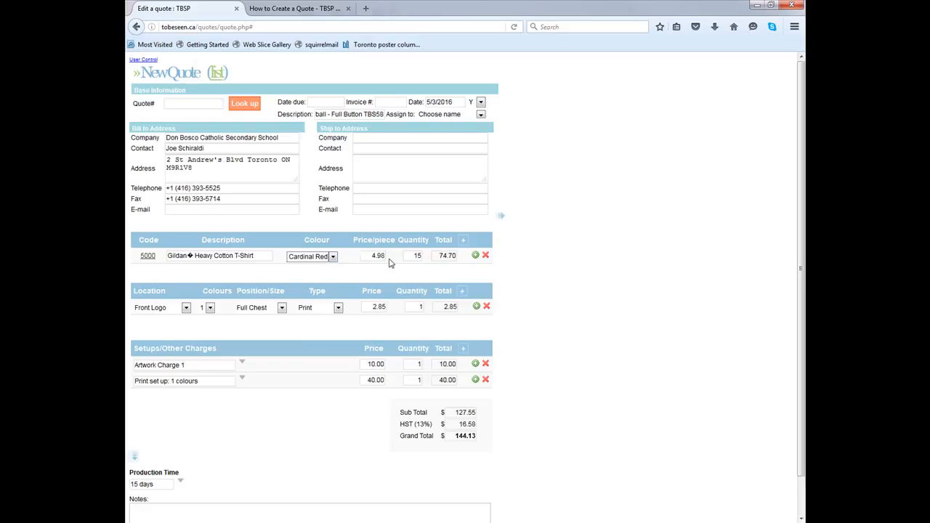
left_click(328, 260)
left_click(324, 356)
left_click(332, 258)
left_click(327, 332)
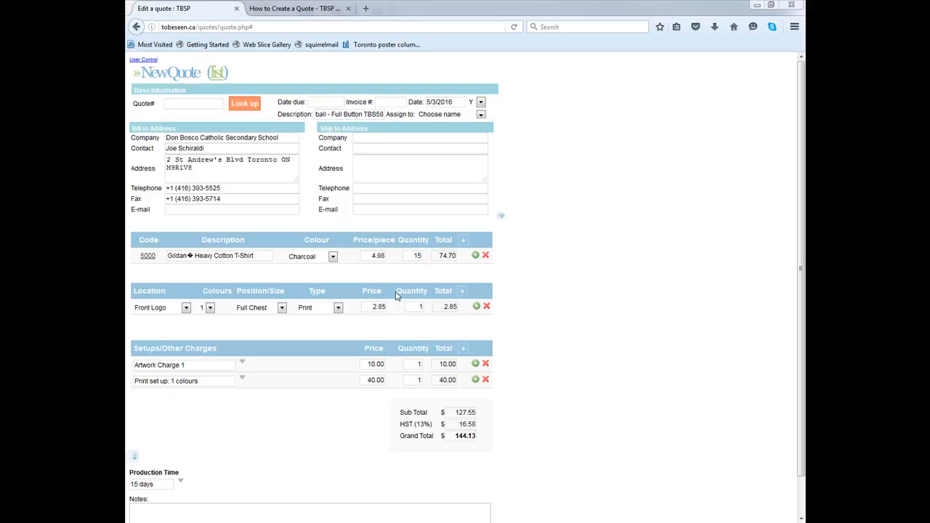
- Keep Front Logo as the cresting location and set its position to Left Chest
left_click(187, 308)
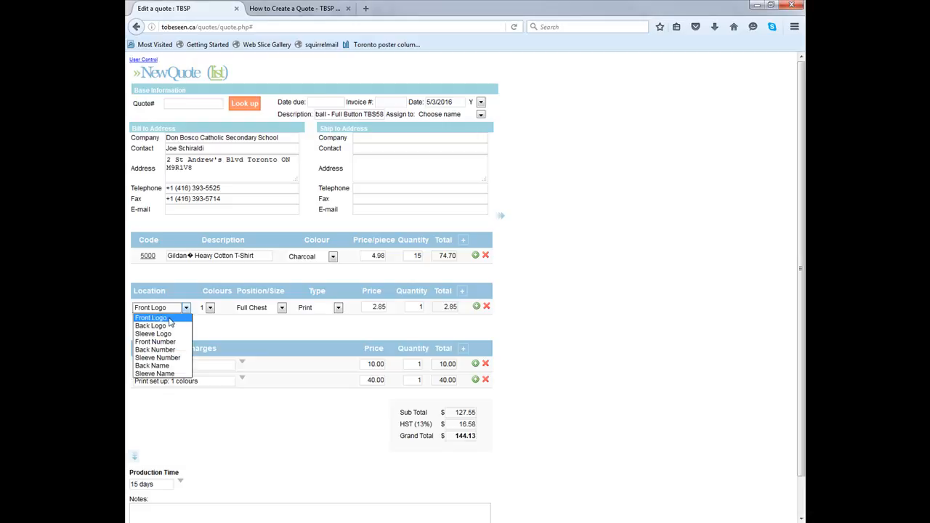
left_click(169, 319)
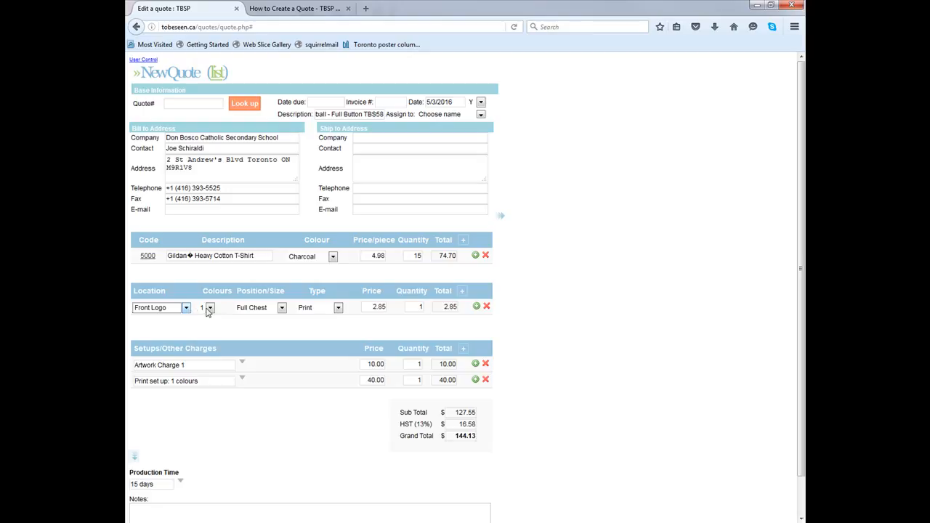
left_click(282, 308)
left_click(270, 325)
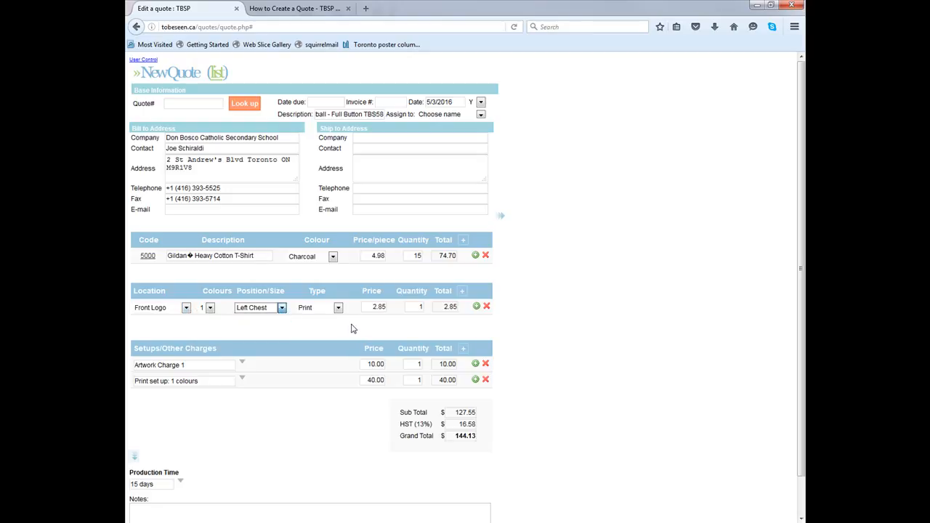
left_click(259, 311)
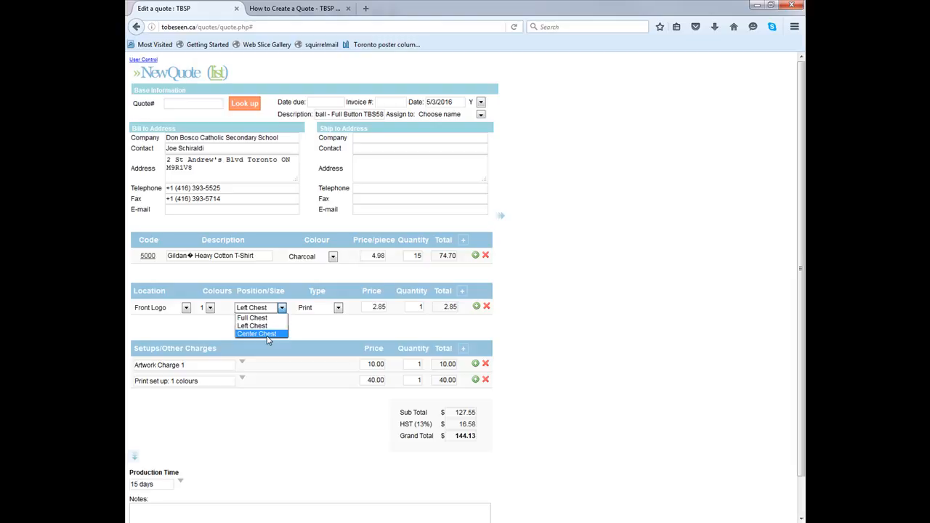
left_click(269, 327)
- Try Embroidery as the front logo's type, and set it back to Print
left_click(325, 309)
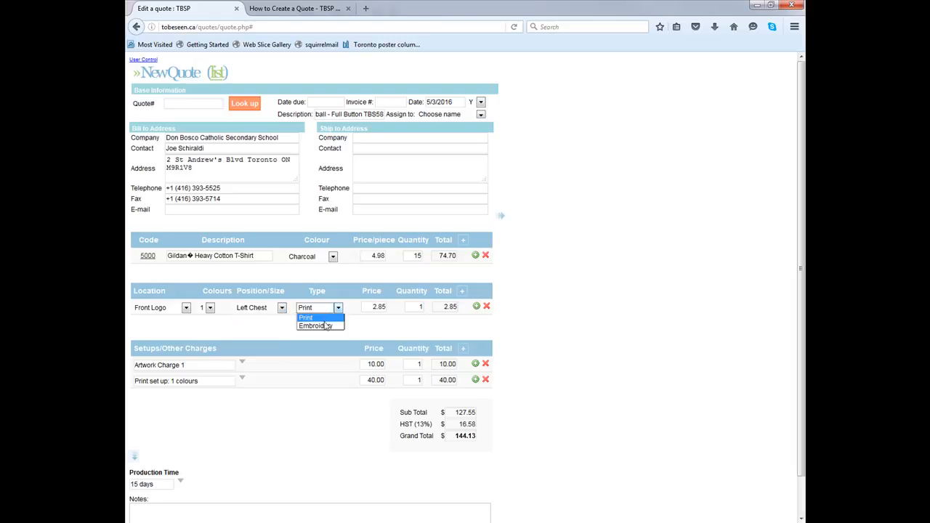
left_click(326, 328)
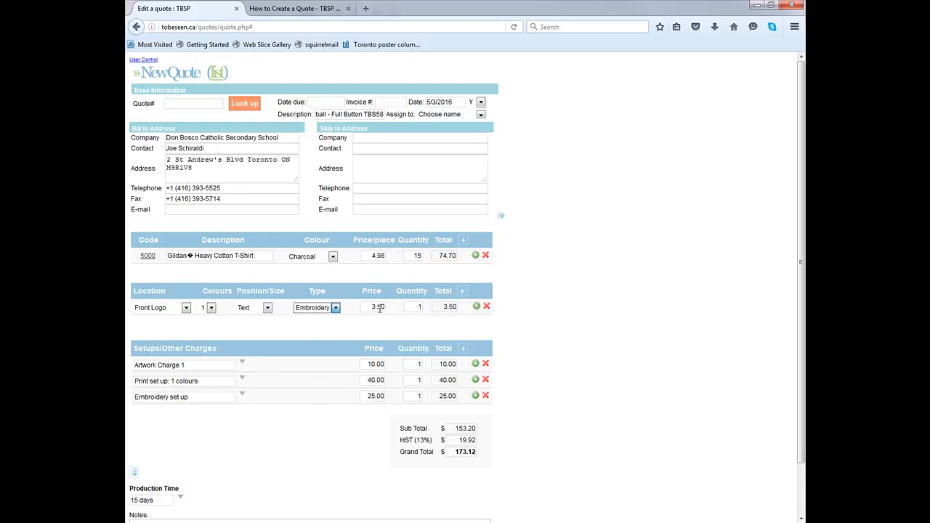
left_click(335, 308)
left_click(318, 317)
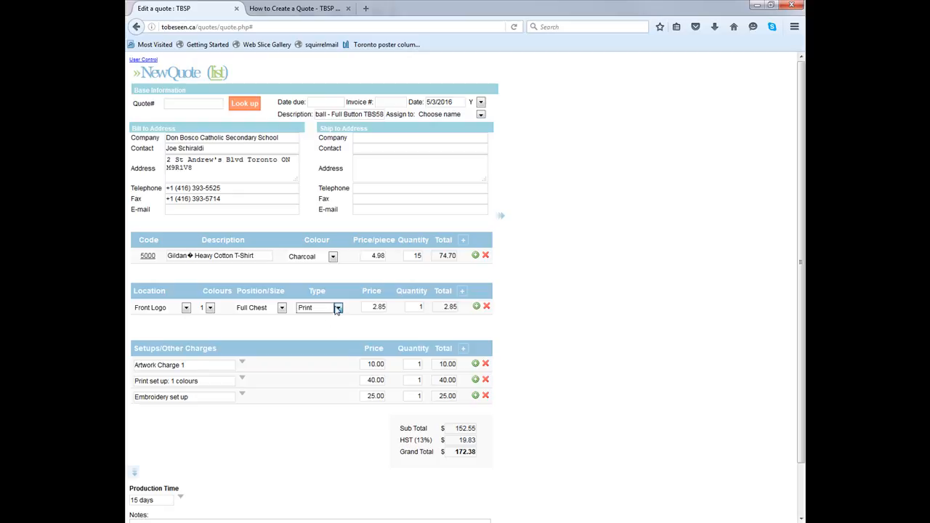
- Set the front logo's quantity to 15
double_click(421, 307)
double_click(451, 306)
left_click(431, 317)
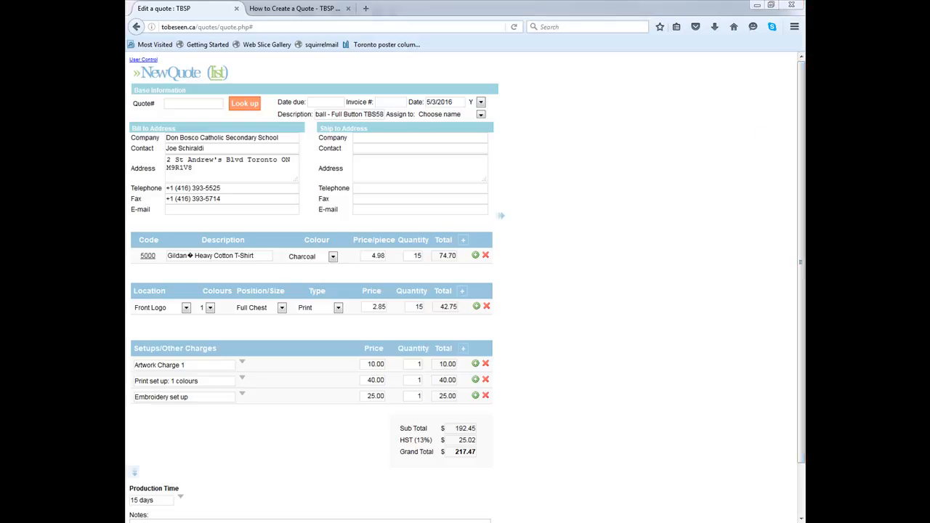
- Try a different colour count for the front logo, return it to 1, and remove the Embroidery set up charge
scroll(726, 189, "down", 1)
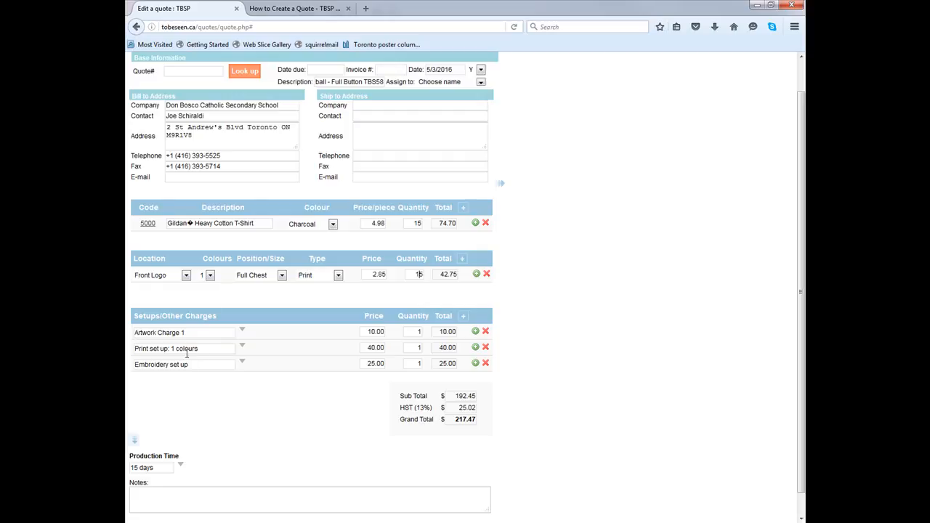
left_click(210, 276)
left_click(207, 293)
left_click(210, 276)
left_click(208, 286)
left_click(486, 363)
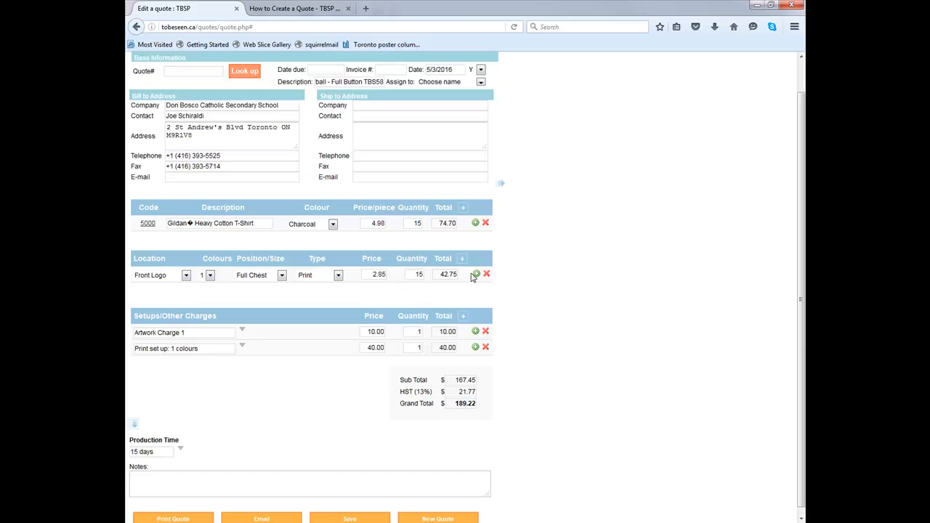
- Add a new cresting element below the front logo with the location Sleeve Logo
left_click(492, 287)
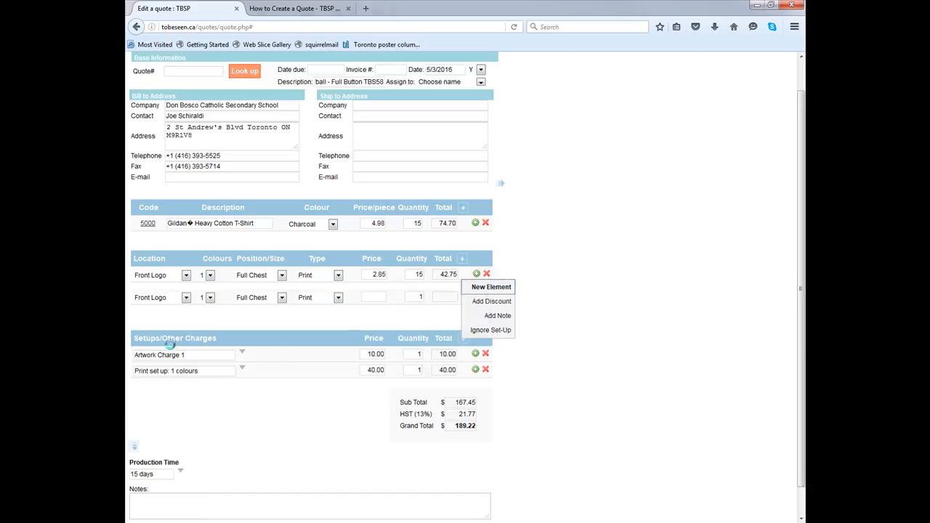
left_click(186, 297)
left_click(166, 324)
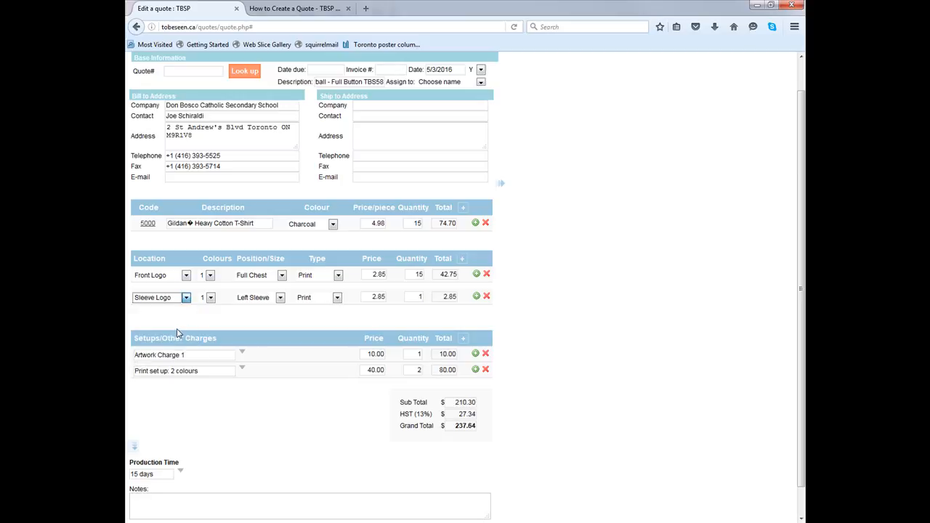
- Try Front Number as the second cresting line's location, and set it back to Sleeve Logo
left_click(186, 297)
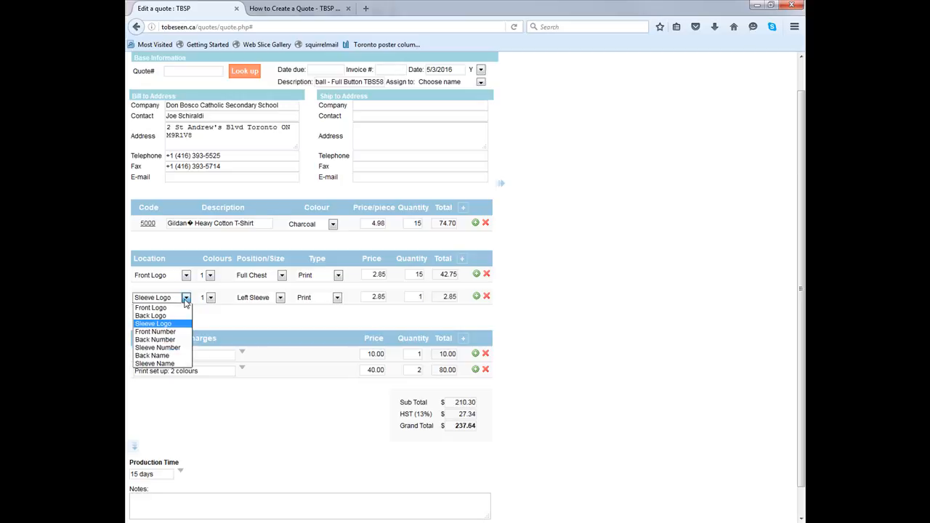
left_click(166, 333)
left_click(186, 298)
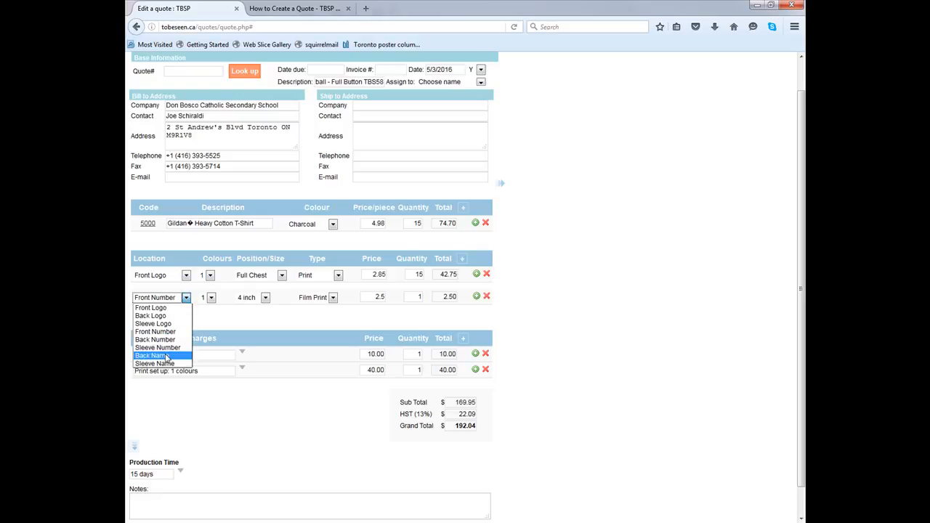
left_click(161, 324)
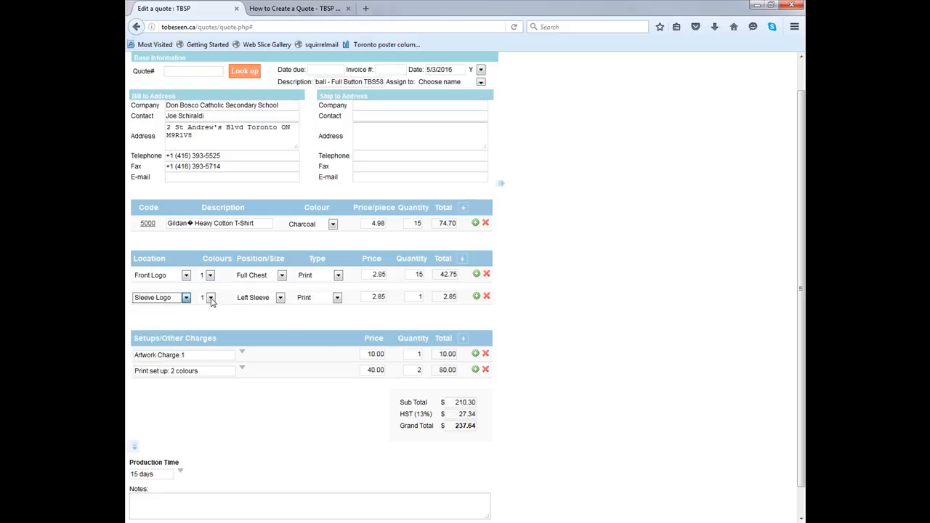
- Set the sleeve logo to Right Sleeve with type Print and a quantity of 15
left_click(252, 301)
left_click(259, 322)
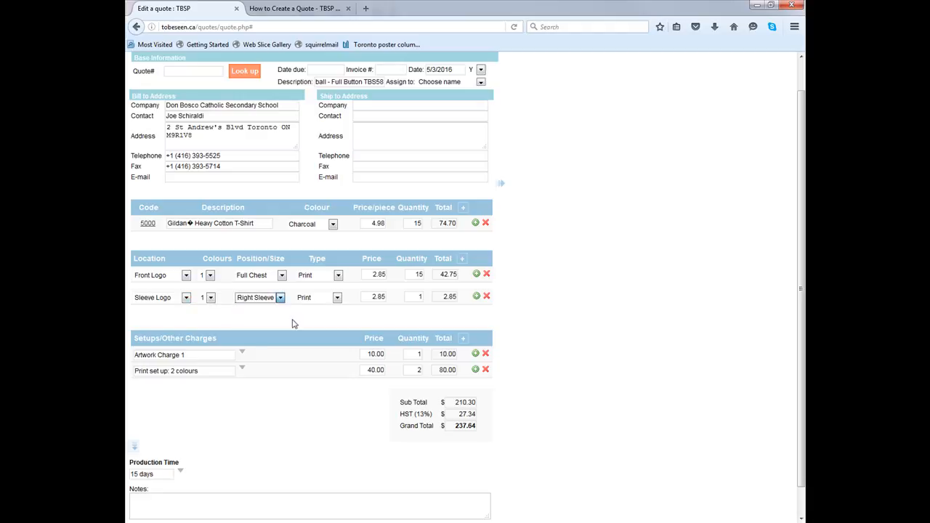
left_click(331, 302)
left_click(325, 315)
key("Tab")
- Add another cresting element below the front logo with the location Back Name
scroll(574, 267, "down", 1)
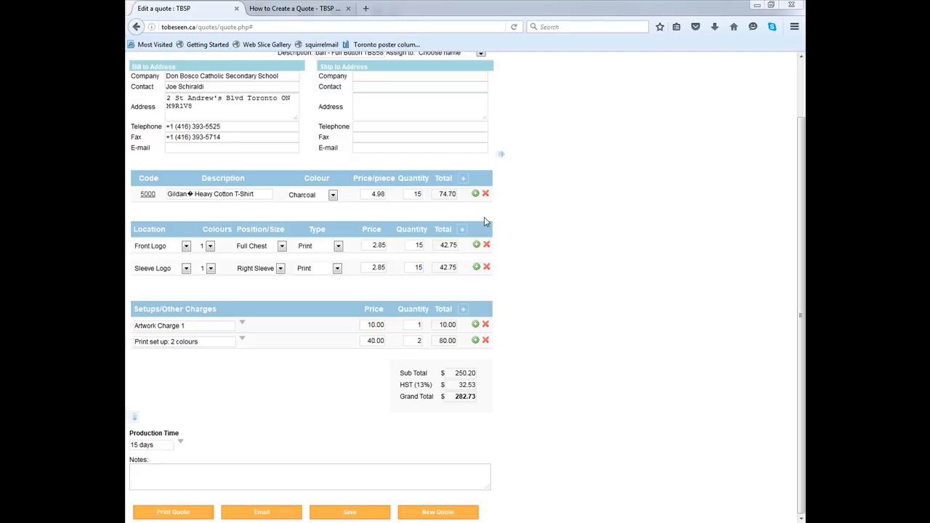
left_click(476, 245)
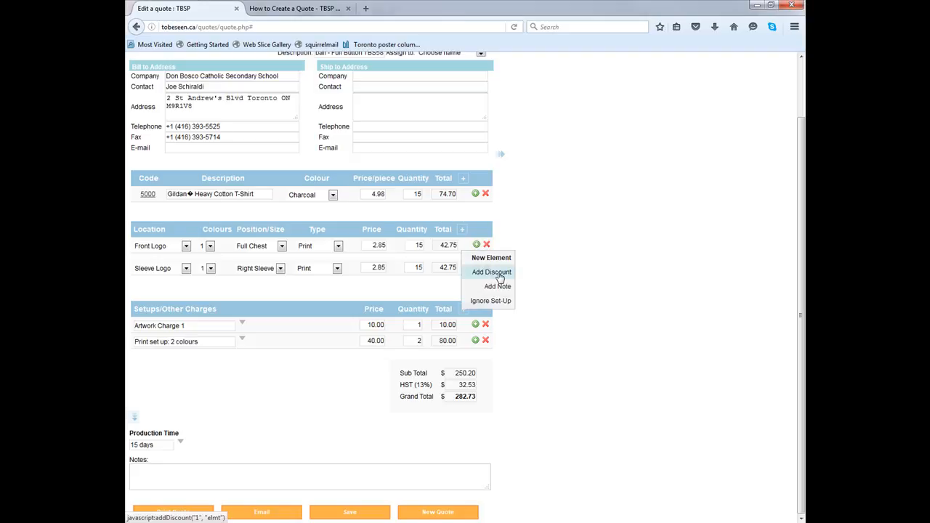
left_click(491, 259)
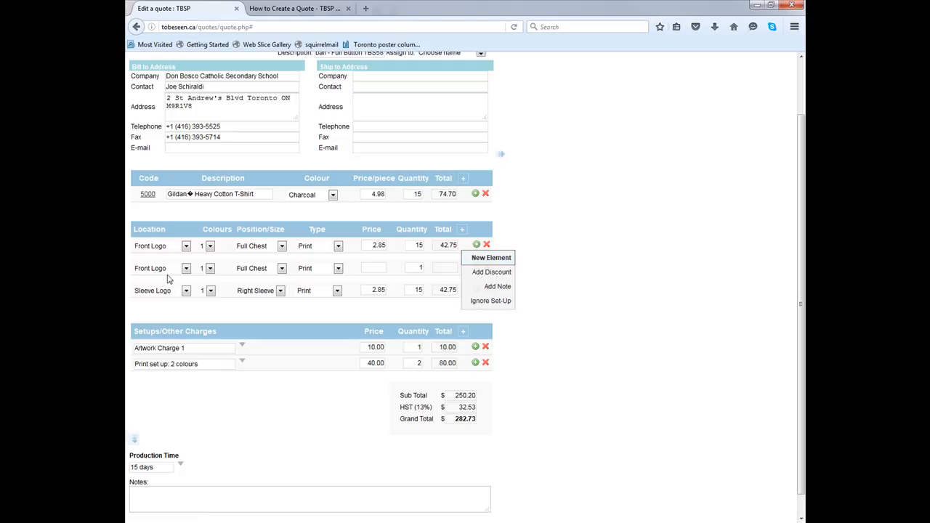
left_click(186, 269)
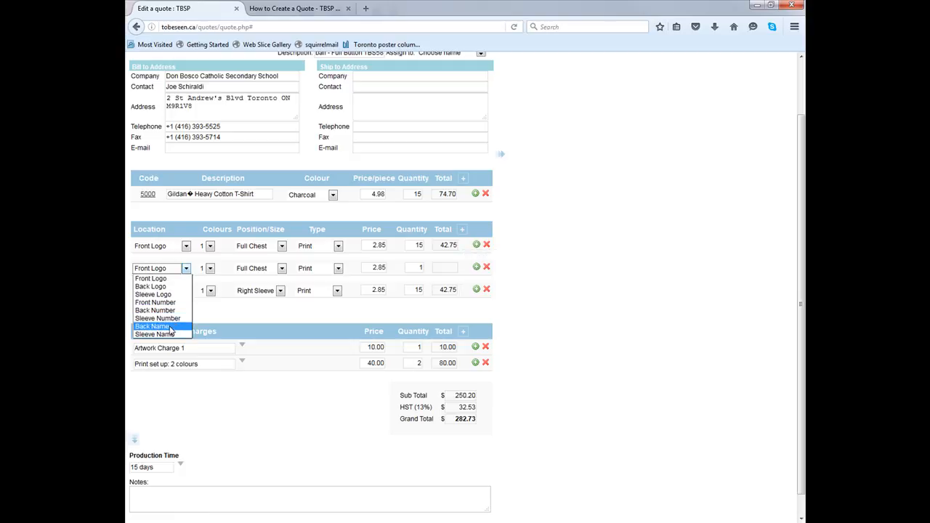
left_click(175, 328)
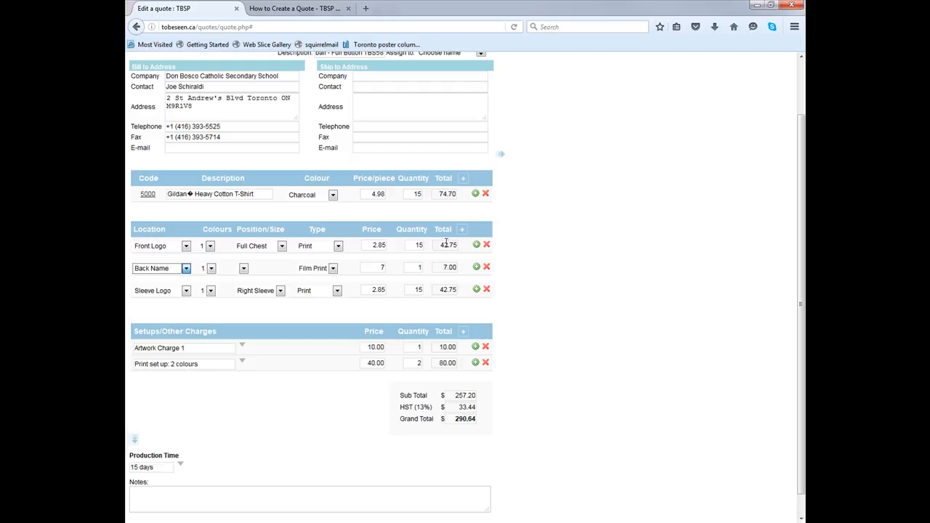
- Set the Back Name quantity to 15, and remove the Back Name line from the quote
left_click(418, 268)
key("Tab")
left_click(417, 268)
double_click(417, 268)
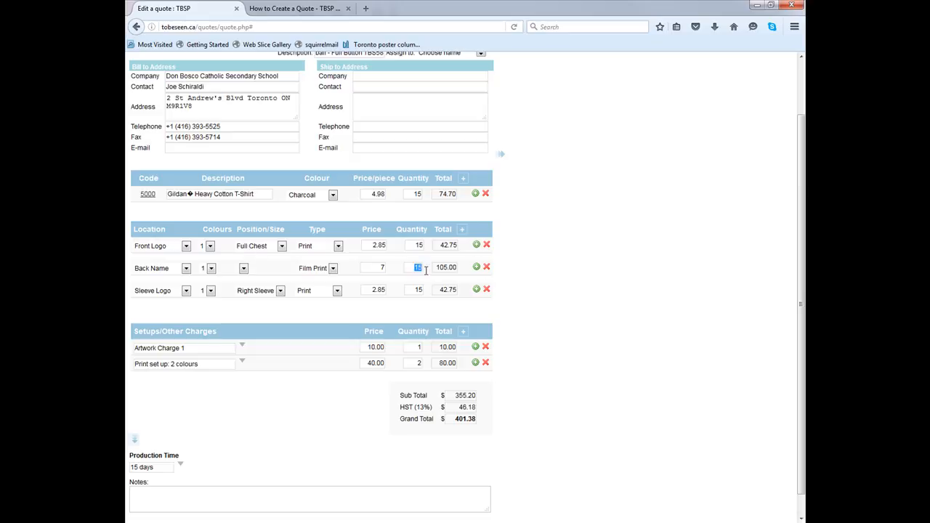
left_click(486, 266)
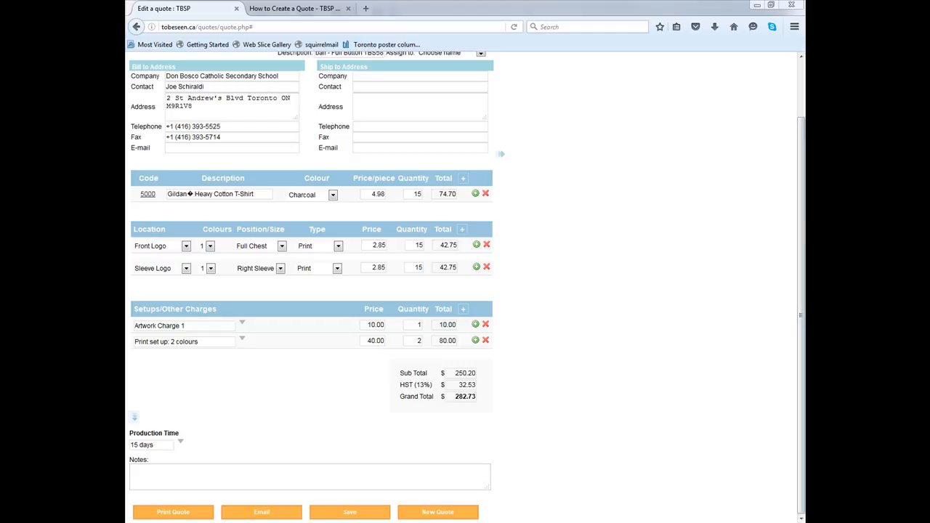
- Show the item cost and profit columns for the quote lines
scroll(643, 183, "up", 2)
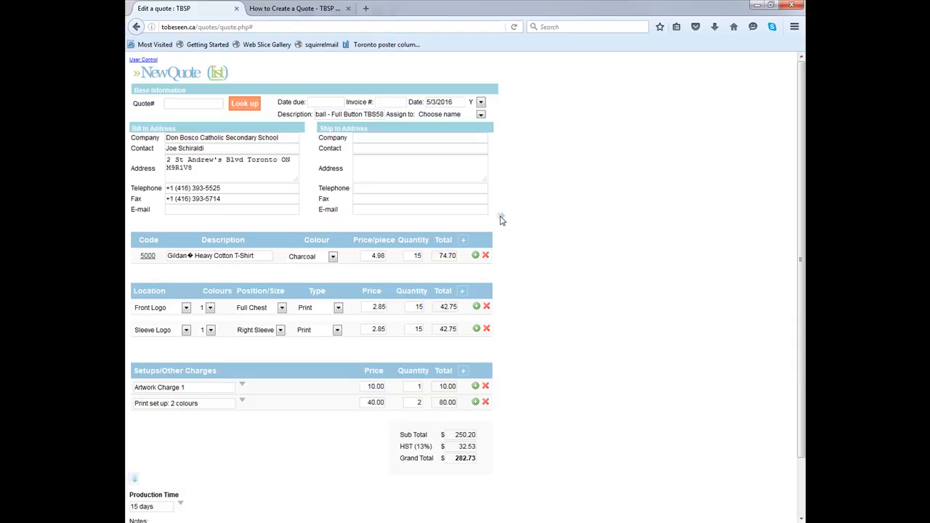
left_click(501, 218)
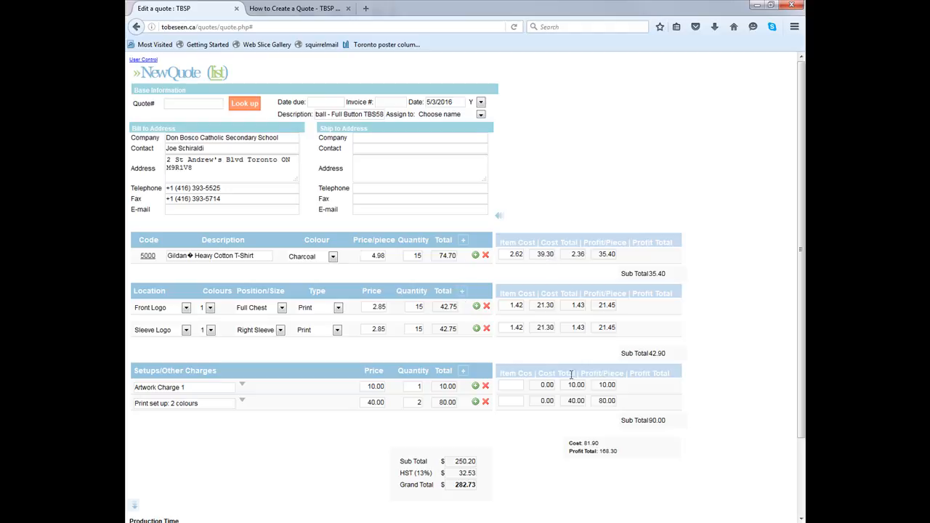
- Add a discount to the Heavy Cotton T-Shirt with a price of 0.25 per piece and a quantity of 15
scroll(600, 411, "down", 2)
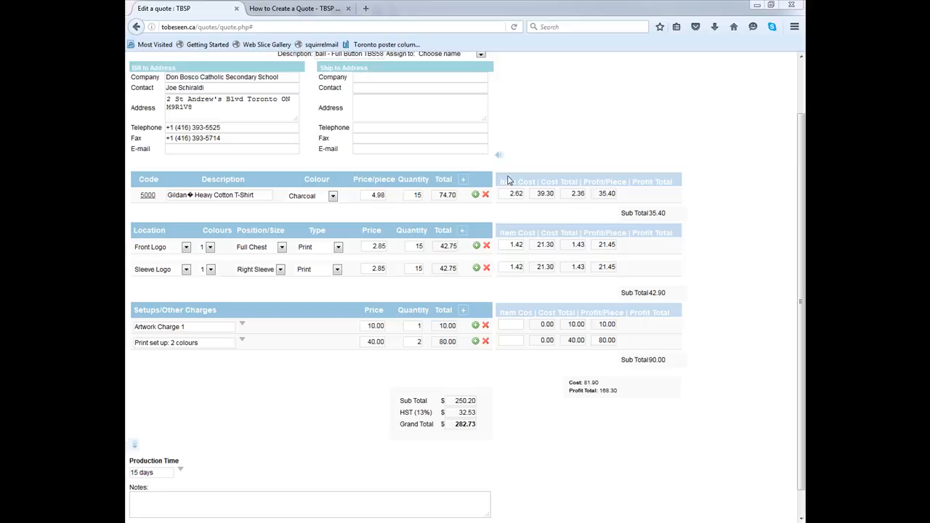
left_click(475, 195)
left_click(498, 238)
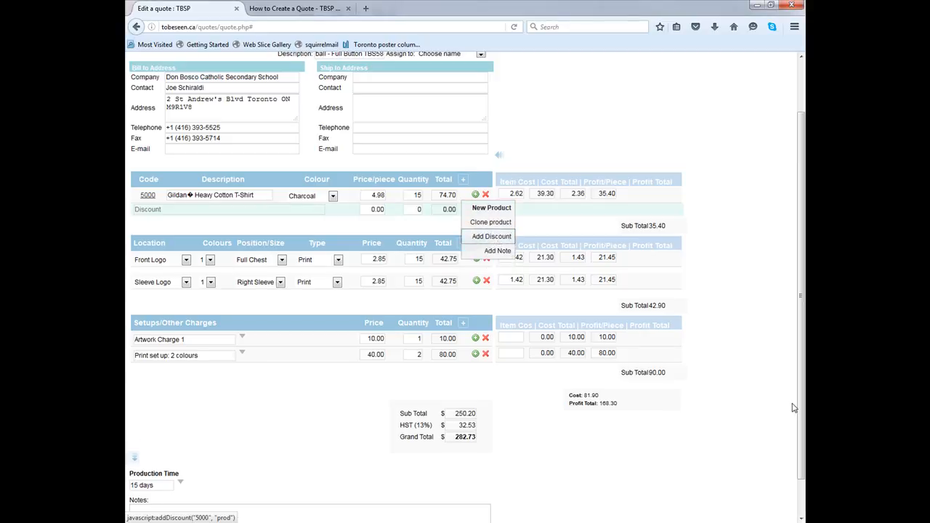
left_click_drag(373, 209, 399, 210)
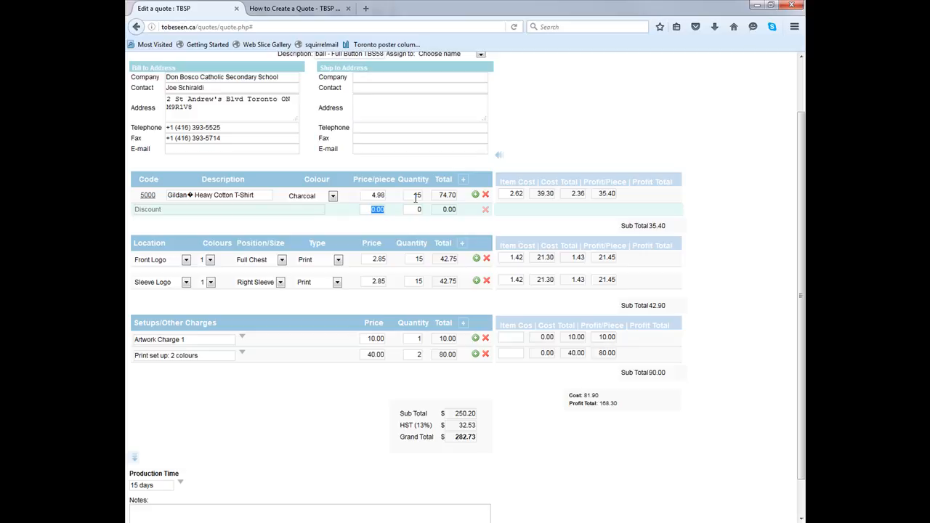
left_click_drag(372, 209, 401, 208)
key("BackSpace")
type(".25")
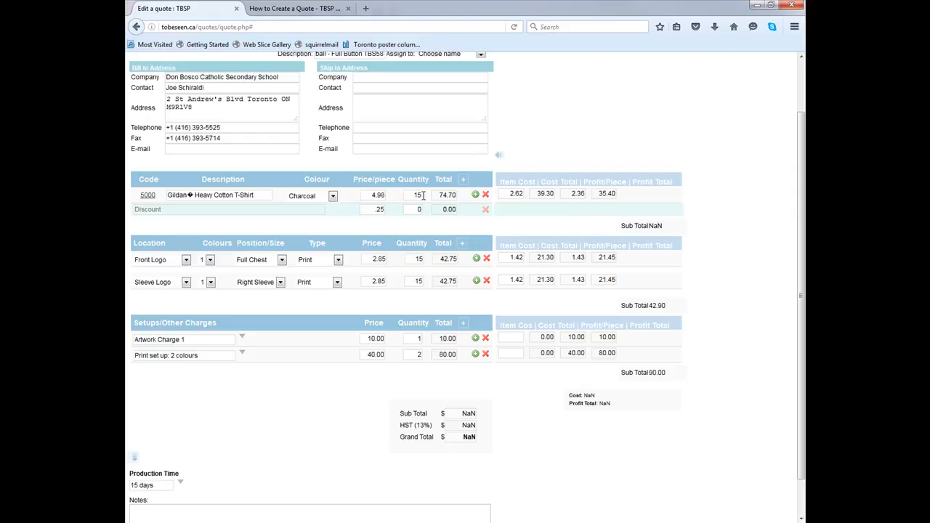
key("Tab")
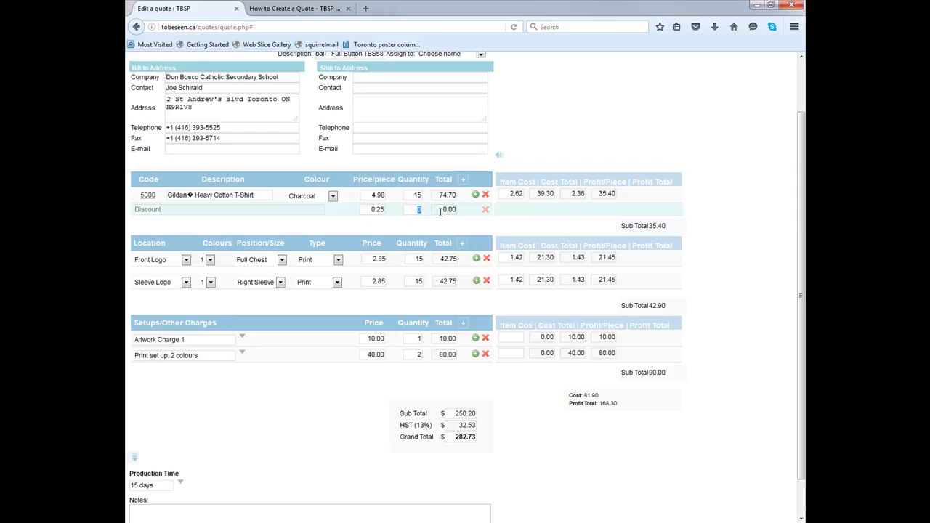
key("BackSpace")
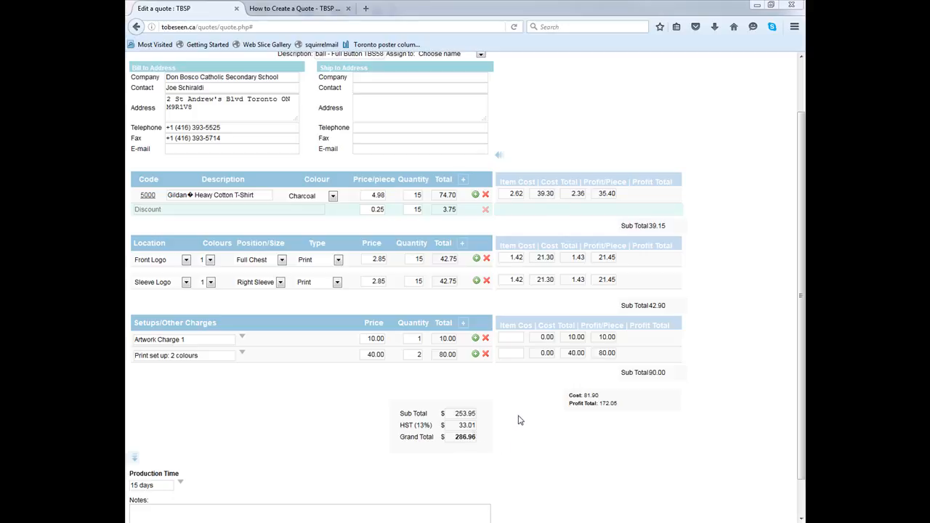
- Try editing the discount's total, and remove the discount line from the Heavy Cotton T-Shirt
left_click_drag(444, 212, 459, 214)
left_click(457, 211)
key("BackSpace")
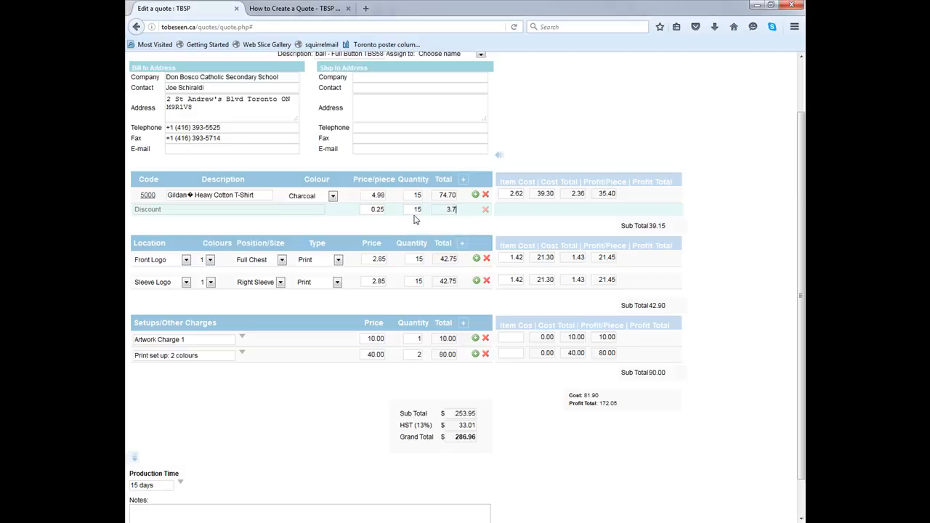
left_click(486, 212)
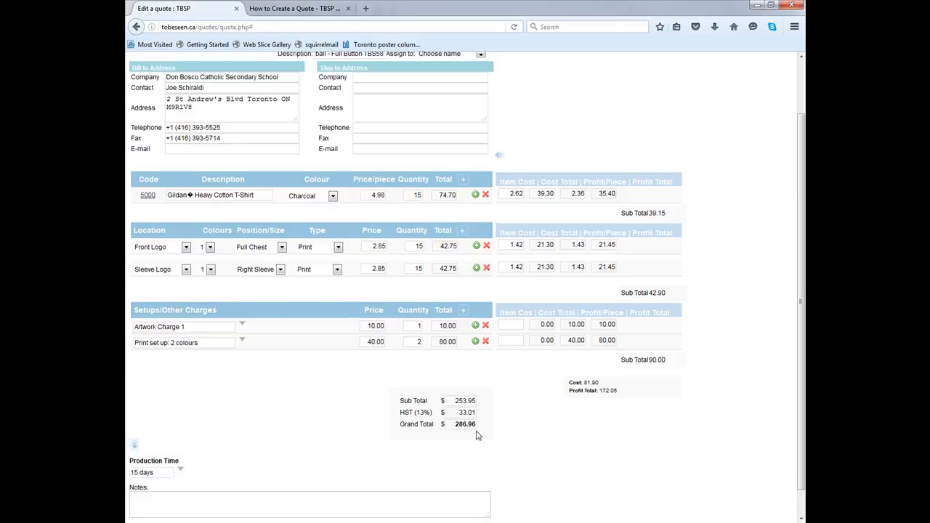
- Add a discount to the Heavy Cotton T-Shirt with a price of -0.25 per piece and a quantity of 15
left_click(476, 195)
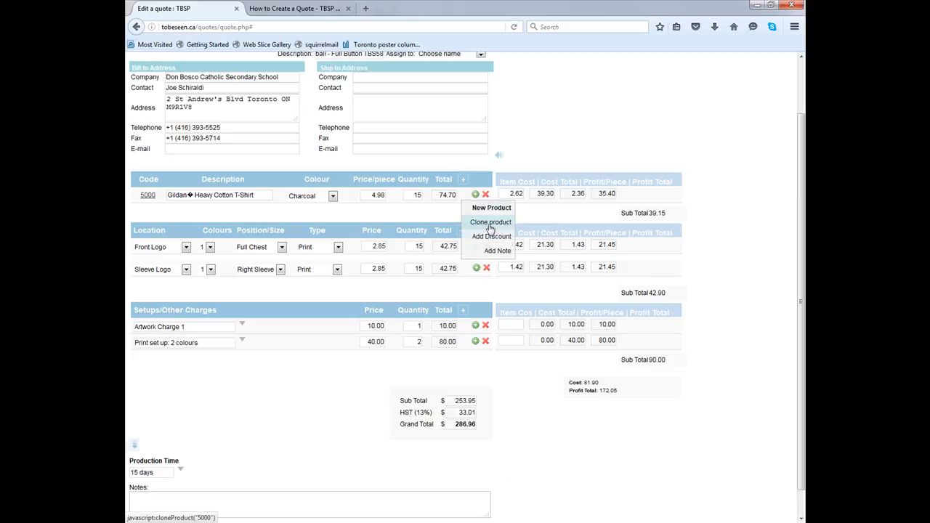
left_click(491, 236)
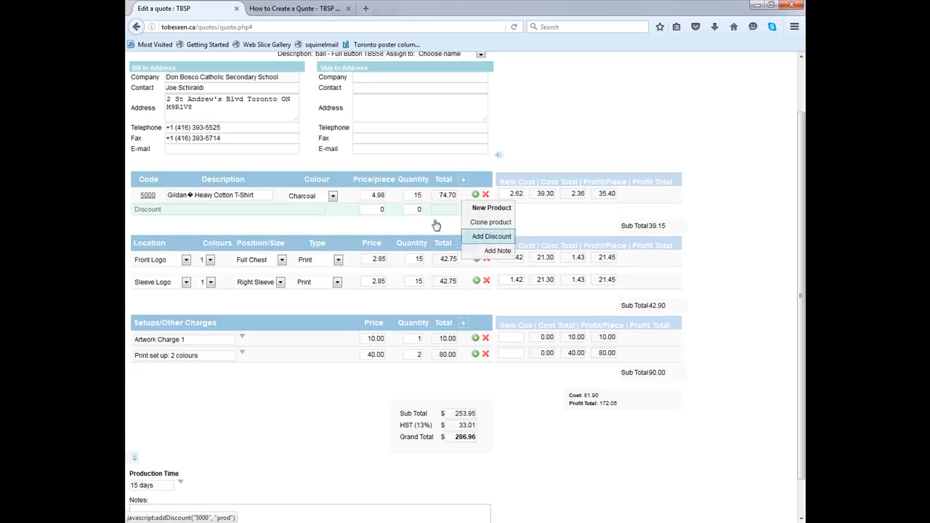
left_click(379, 212)
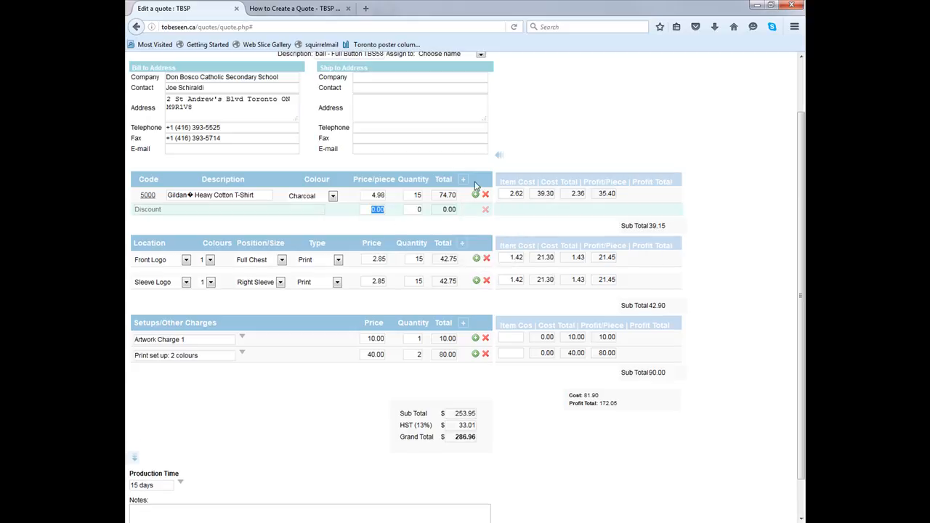
left_click(420, 210)
type("15")
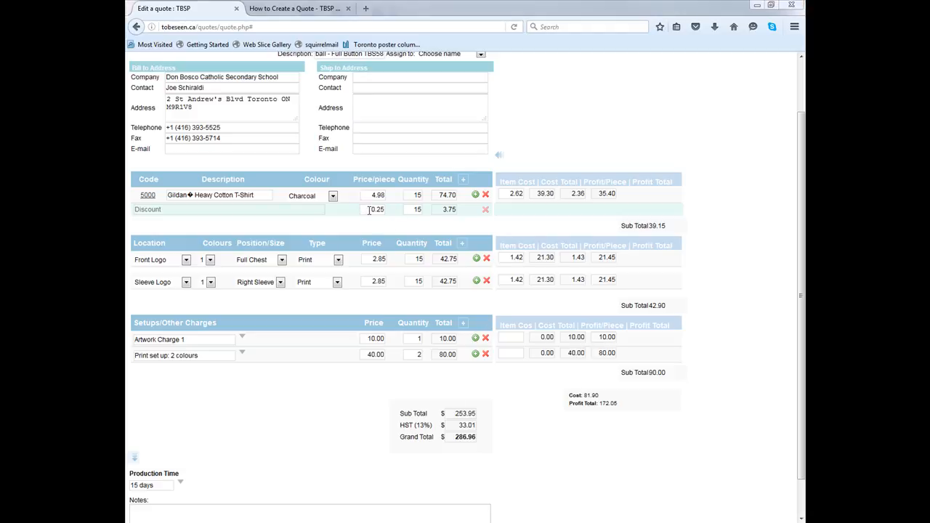
left_click(368, 209)
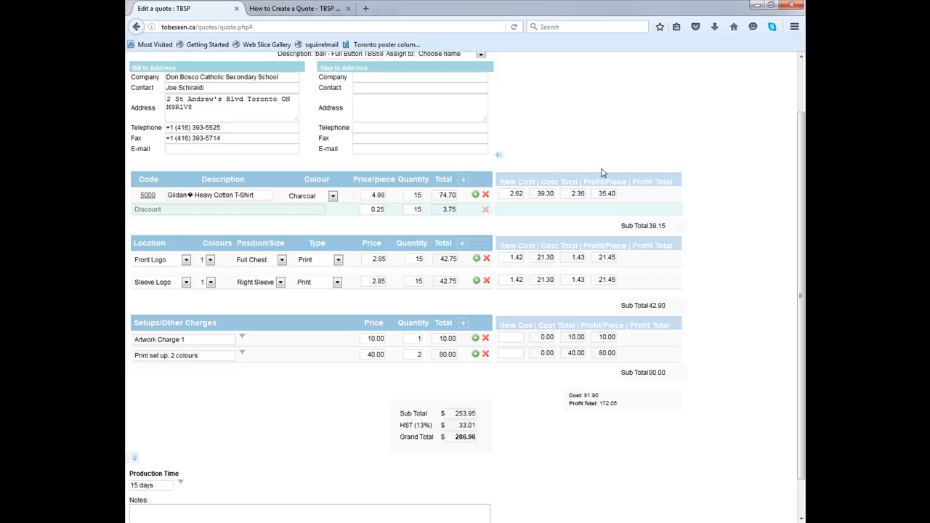
type("-")
- Show the quote's terms and discounts, and choose the Schools terms
scroll(503, 383, "down", 1)
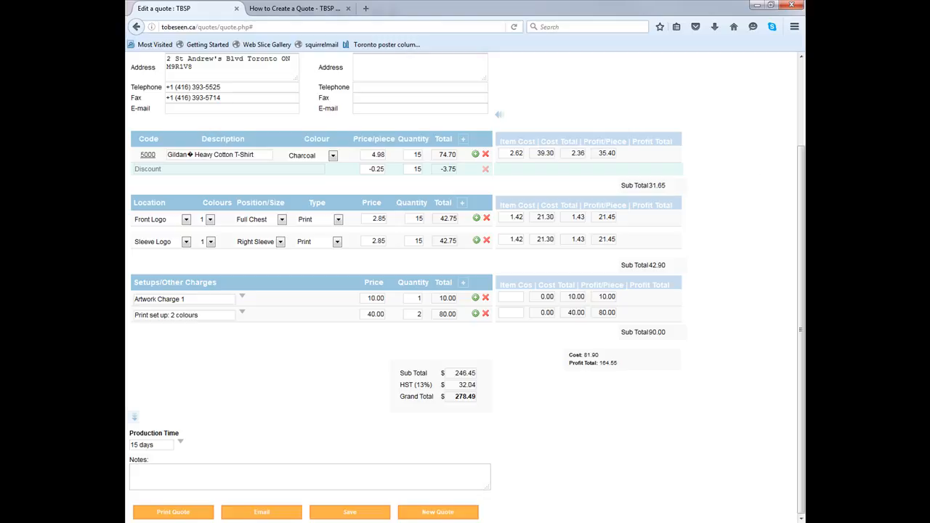
left_click(133, 416)
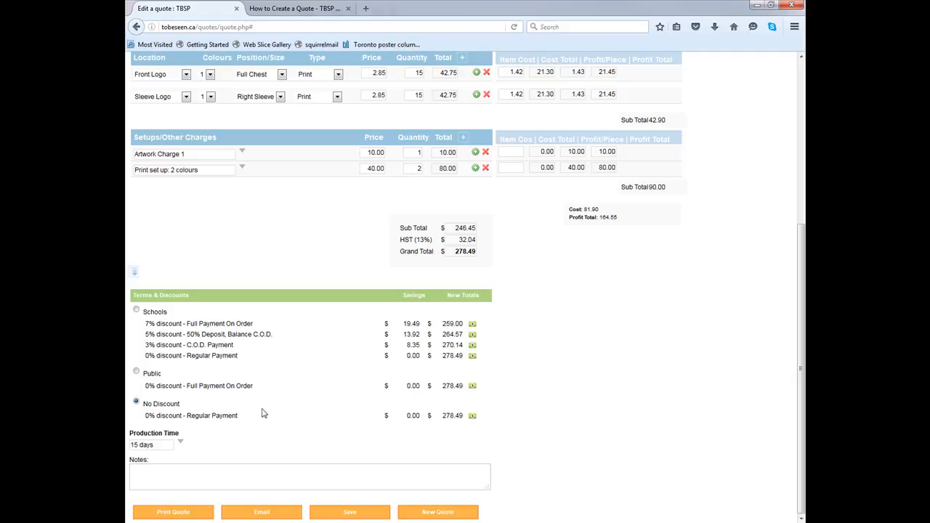
left_click(136, 311)
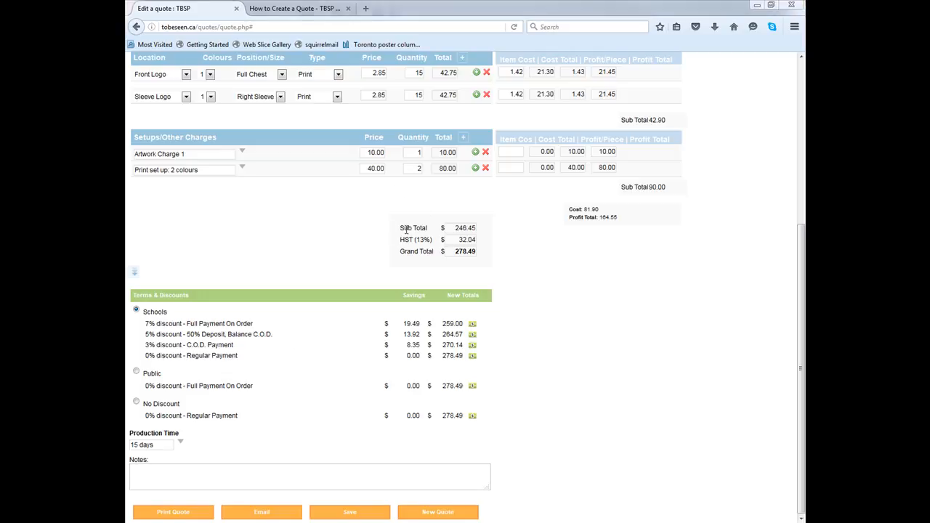
- Examine the HST amount, and review the whole quote from the base information down to the terms and discounts
left_click_drag(453, 241, 481, 244)
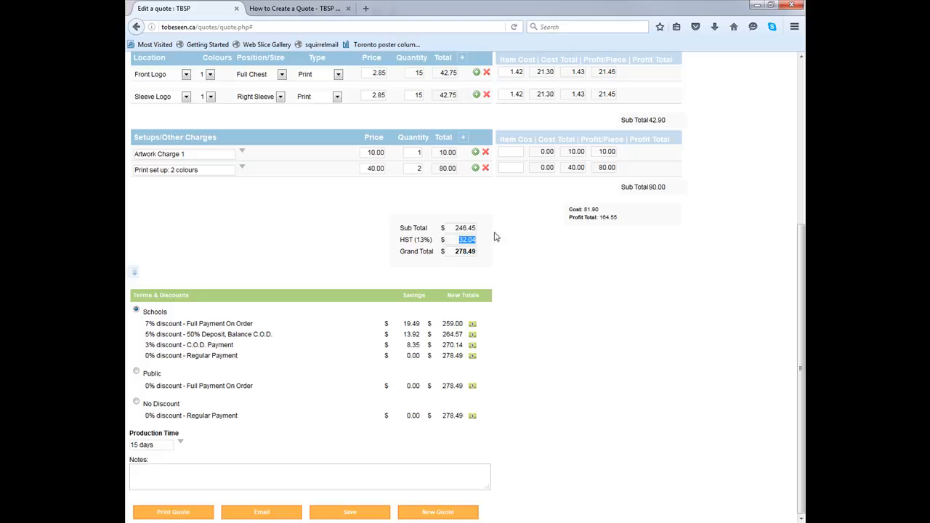
left_click(468, 239)
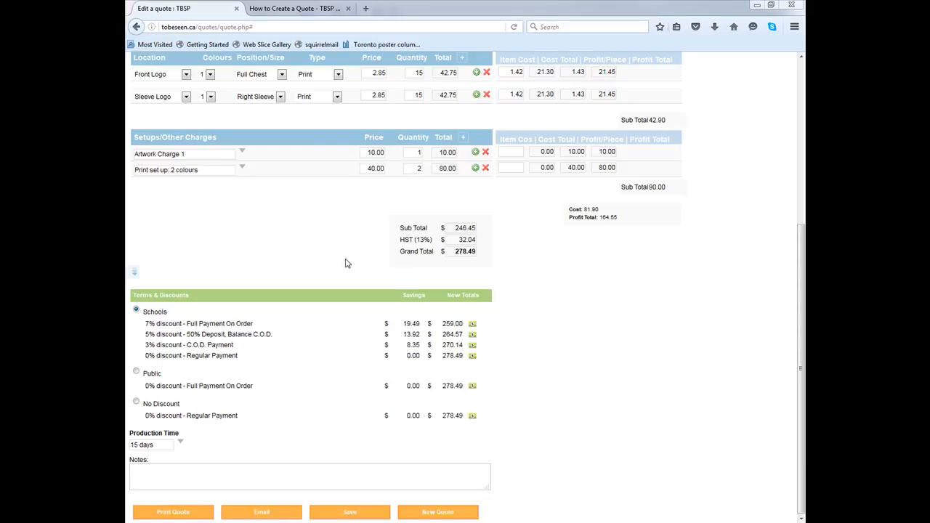
scroll(344, 262, "up", 5)
scroll(356, 258, "down", 5)
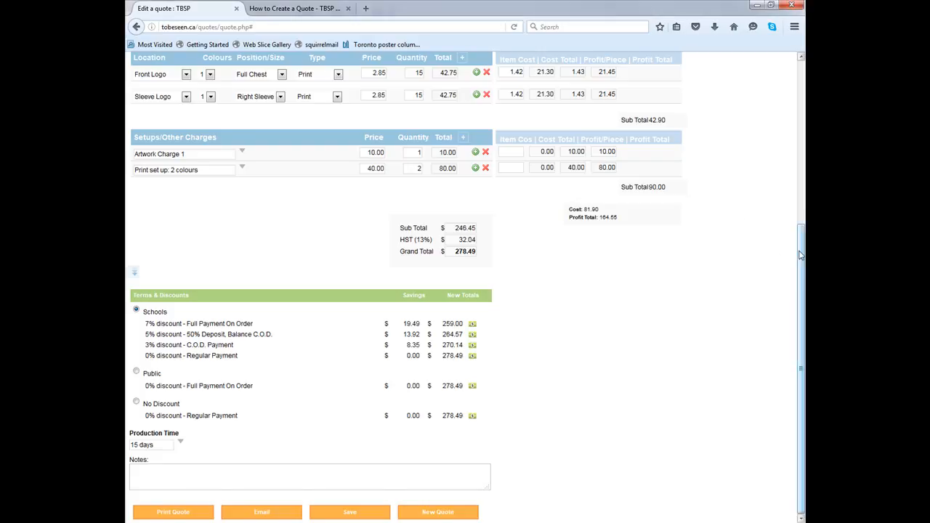
scroll(800, 363, "up", 5)
left_click_drag(800, 99, 800, 79)
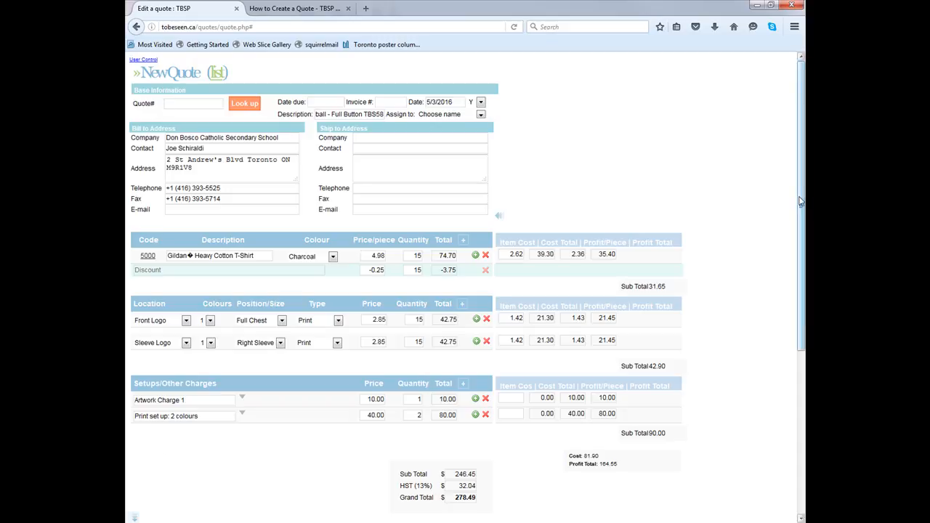
scroll(801, 277, "down", 2)
scroll(465, 290, "down", 5)
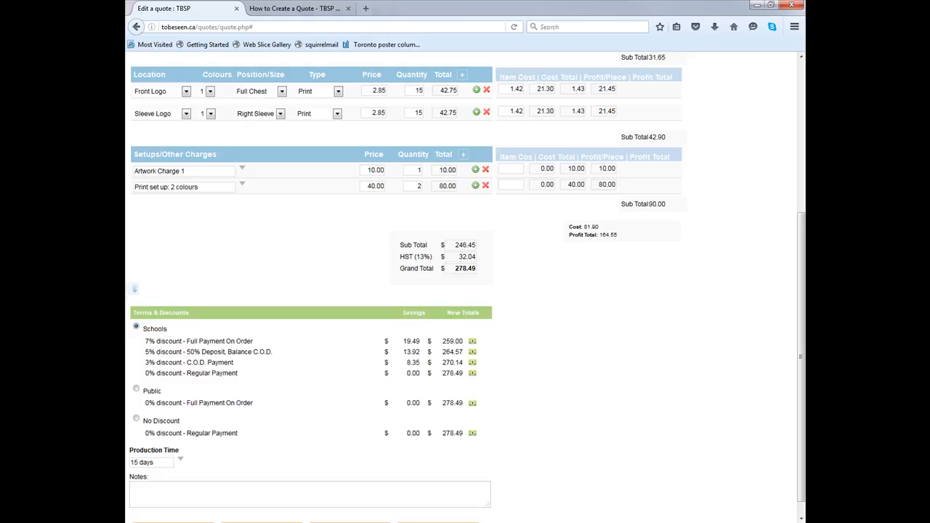
scroll(462, 206, "down", 1)
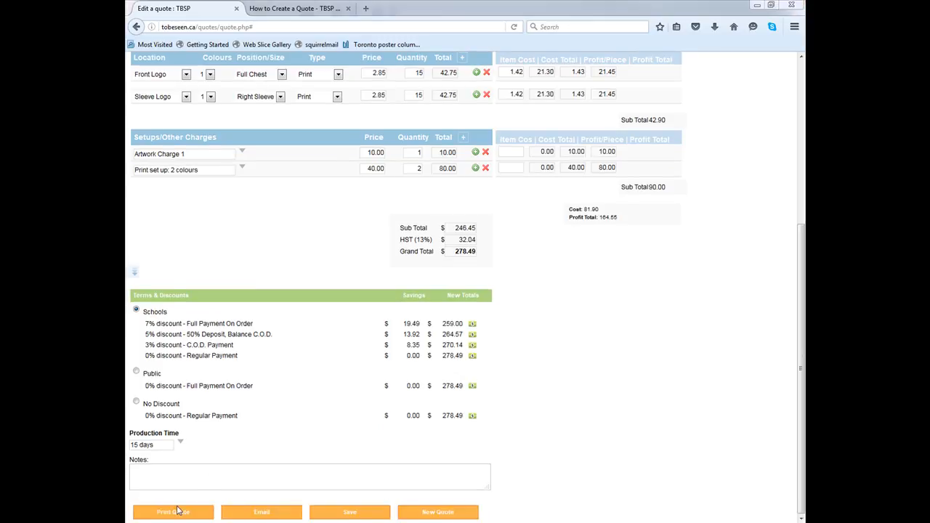
- Open the quote for printing and look through the available printers, keeping Ricoh - 208 selected
left_click(179, 512)
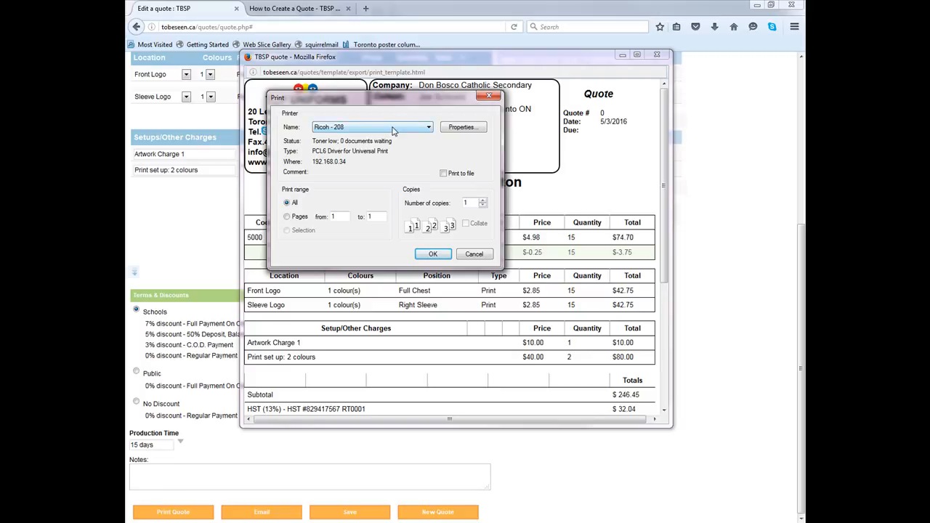
left_click(393, 130)
left_click(393, 130)
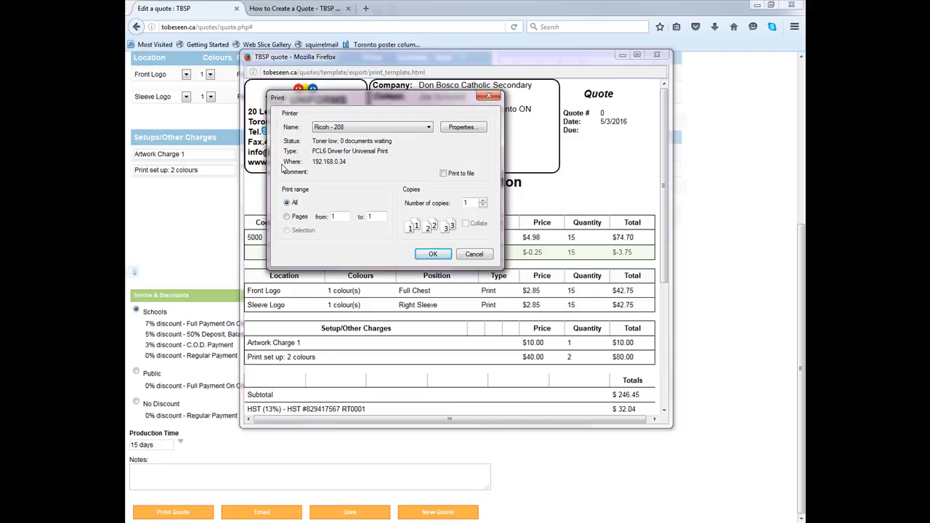
left_click(408, 129)
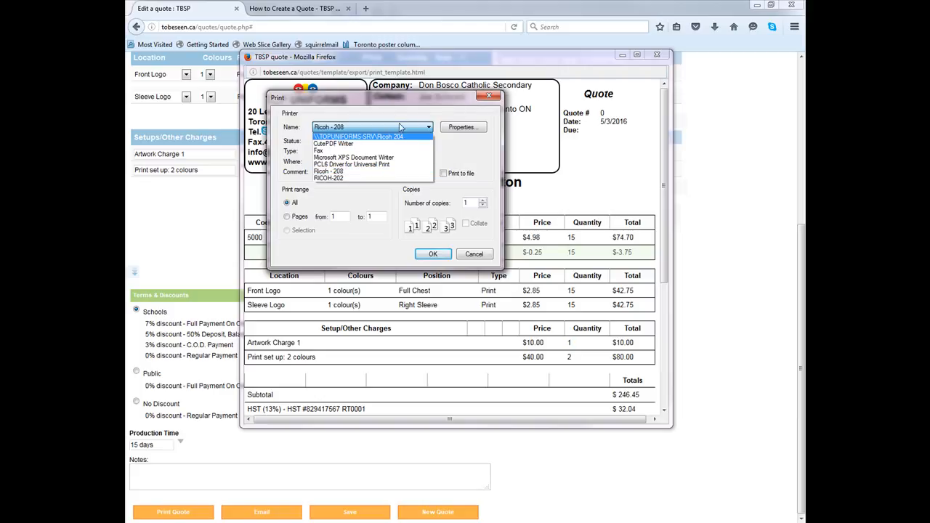
left_click(520, 115)
left_click(393, 130)
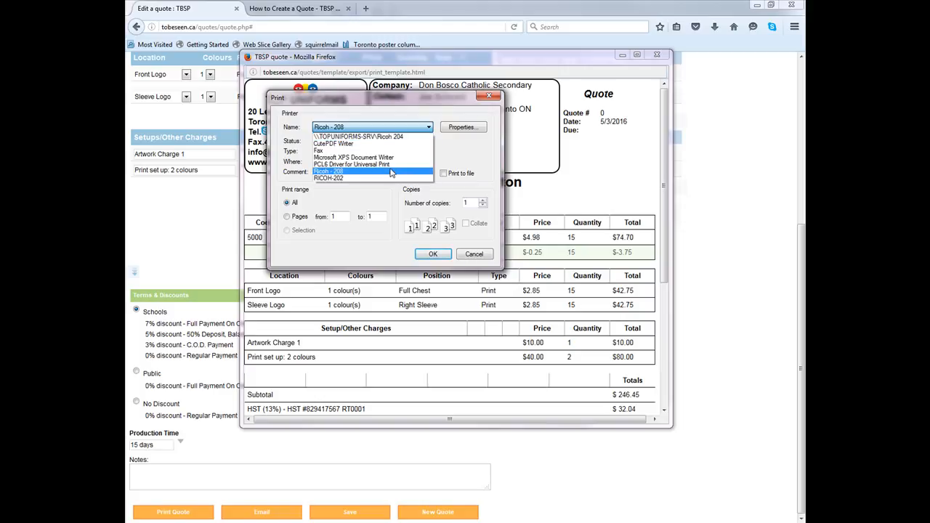
left_click(362, 172)
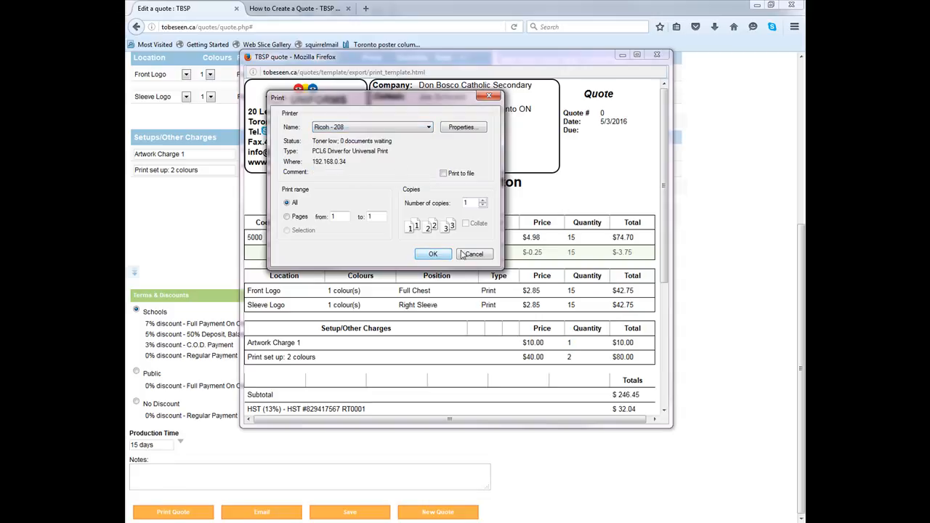
- Cancel printing, look over the printable quote, and close its window
left_click(489, 96)
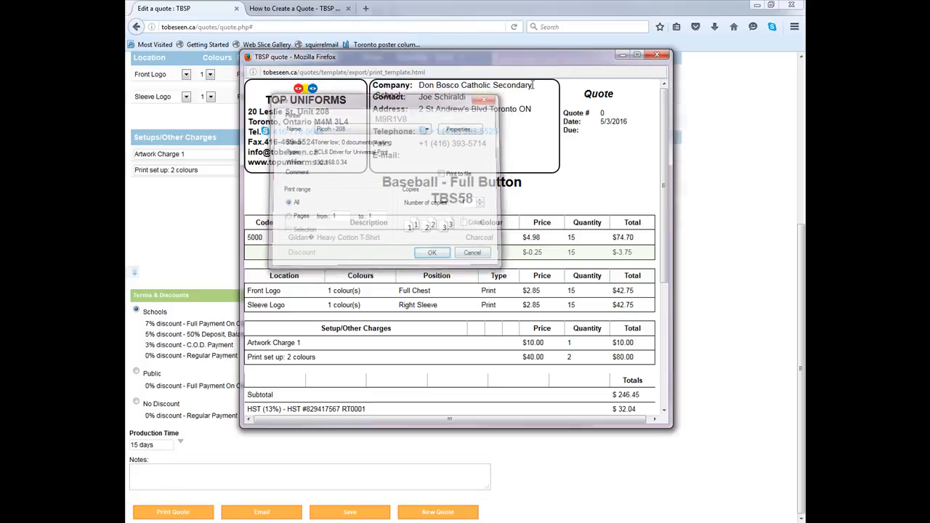
left_click_drag(664, 97, 666, 38)
left_click(657, 55)
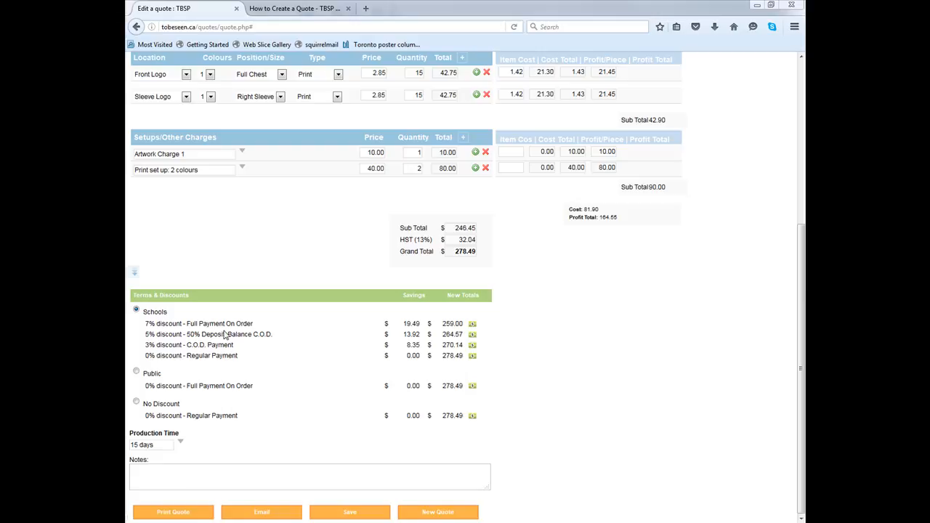
- Open the invoice for the Schools 7% Full Payment On Order discount, check the printer choices, and close it without printing
left_click(472, 323)
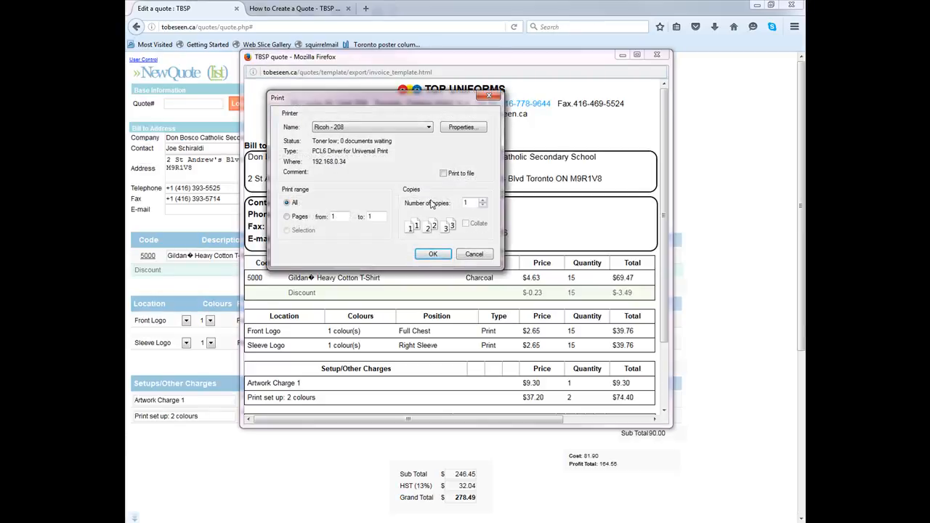
left_click(385, 129)
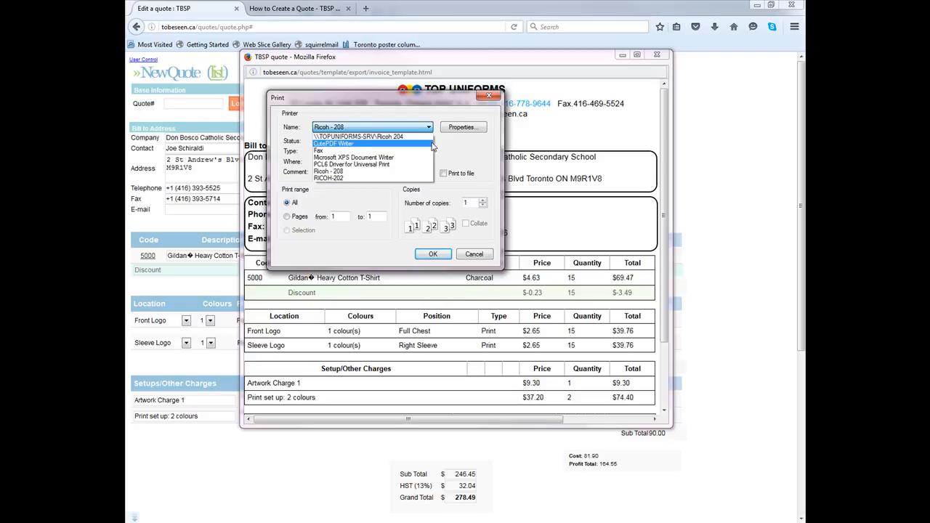
left_click(481, 255)
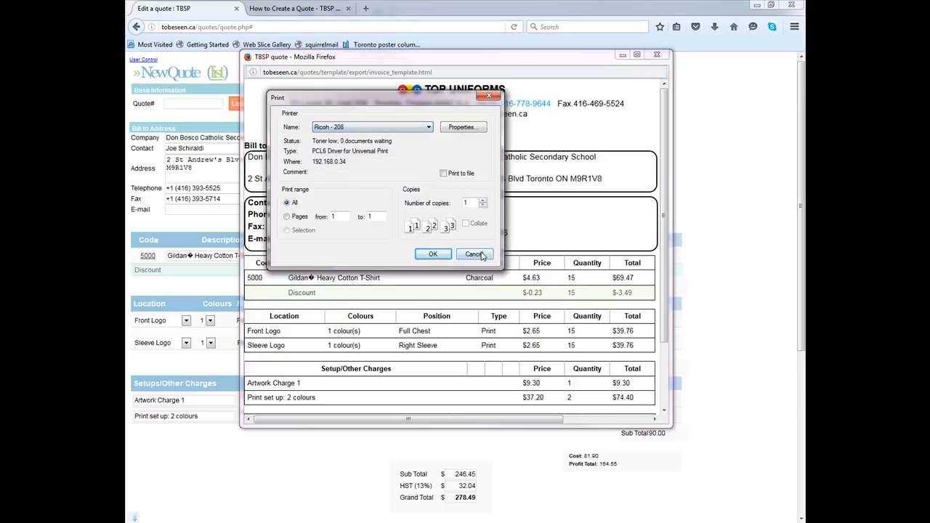
left_click(473, 254)
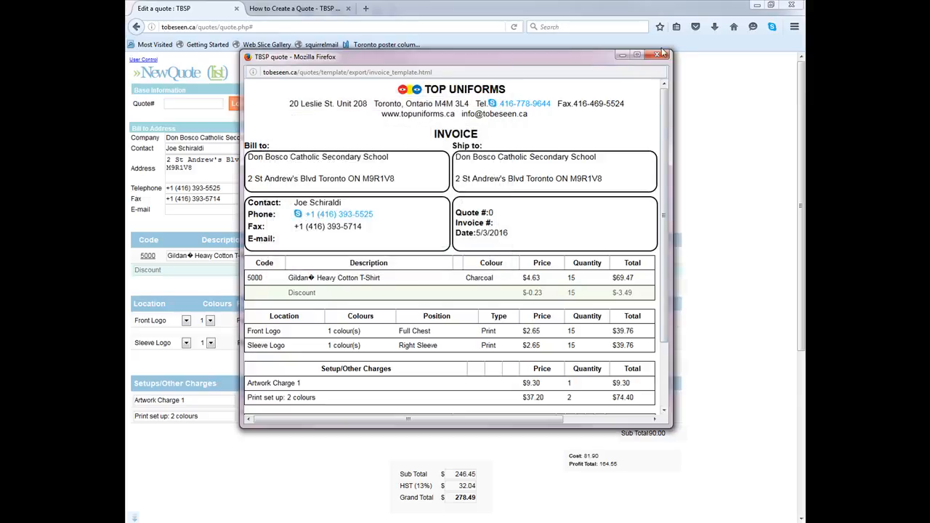
left_click(659, 54)
left_click_drag(800, 107, 799, 276)
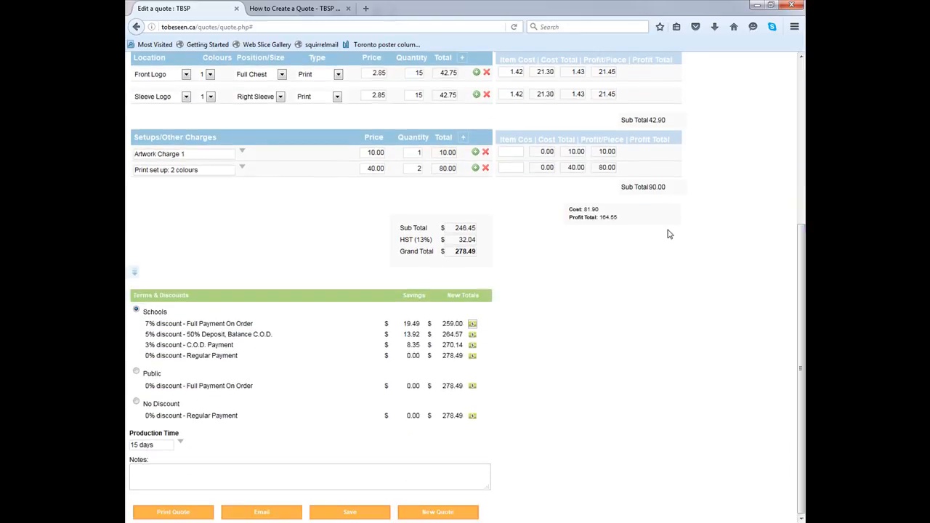
scroll(664, 222, "up", 2)
scroll(667, 224, "up", 4)
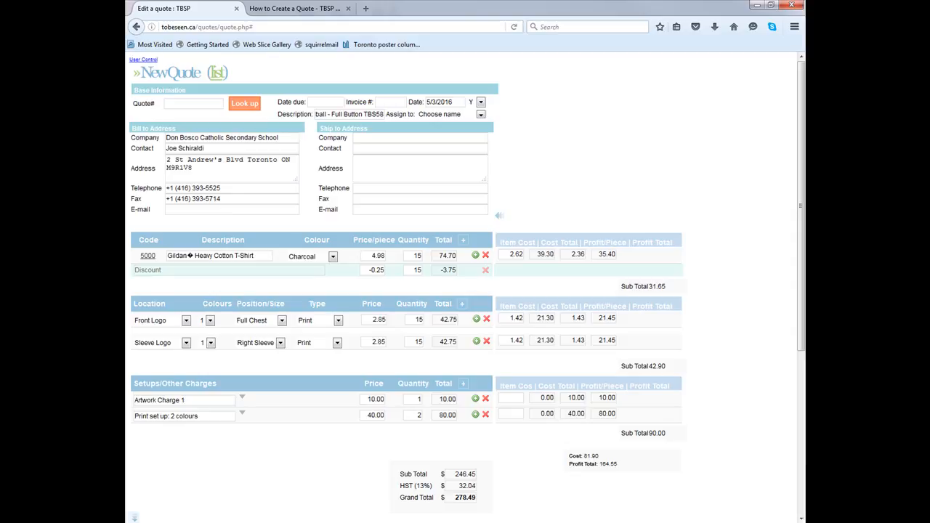
left_click_drag(802, 118, 804, 157)
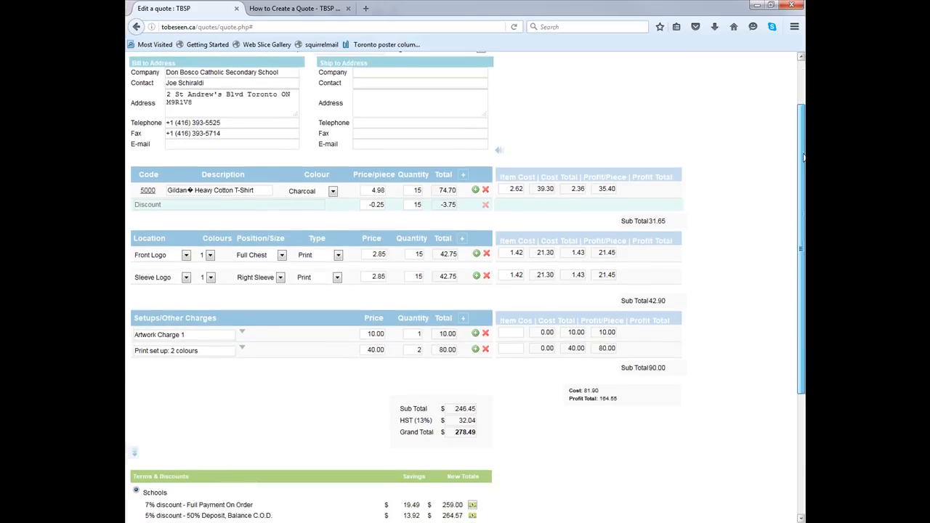